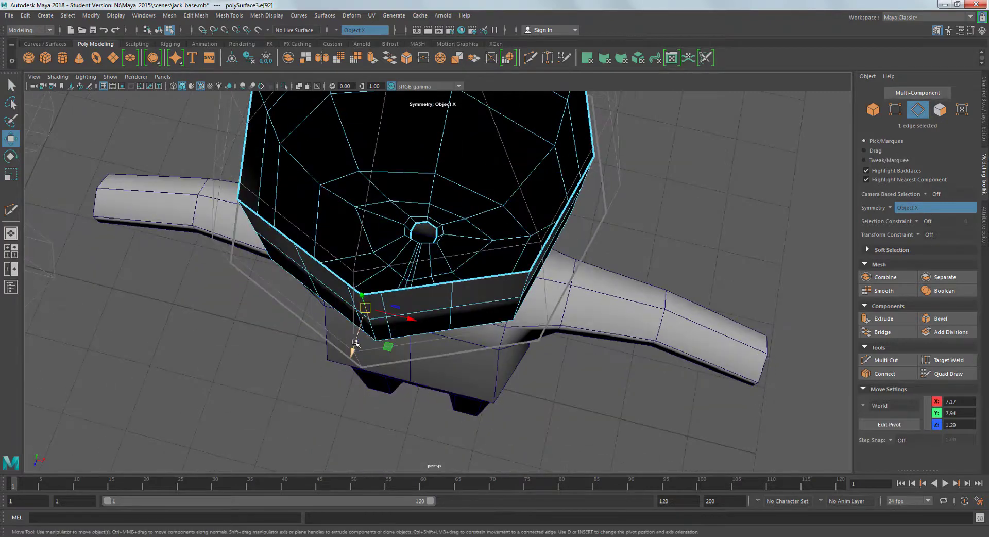
- Turn off symmetry for the head mesh
{"action": "left_click", "coordinate": [906, 207]}
{"action": "left_click", "coordinate": [907, 215]}
{"action": "left_click_drag", "start_coordinate": [541, 338], "coordinate": [470, 269], "text": "alt"}
{"action": "left_click_drag", "start_coordinate": [395, 294], "coordinate": [449, 231]}
{"action": "left_click", "coordinate": [542, 353]}
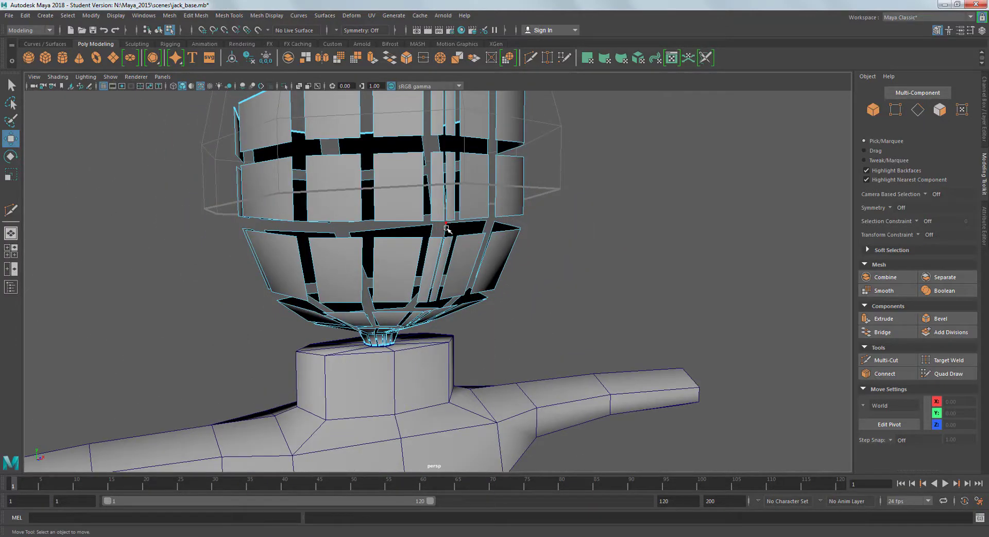
- Enable Object X symmetry and move the mirrored vertices on the lower sides of the jaw back to Z about 0.67
{"action": "mouse_move", "coordinate": [449, 232]}
{"action": "right_mouse_down"}
{"action": "mouse_move", "coordinate": [441, 211]}
{"action": "mouse_move", "coordinate": [453, 217]}
{"action": "right_mouse_up"}
{"action": "left_click_drag", "start_coordinate": [453, 217], "coordinate": [413, 230], "text": "alt"}
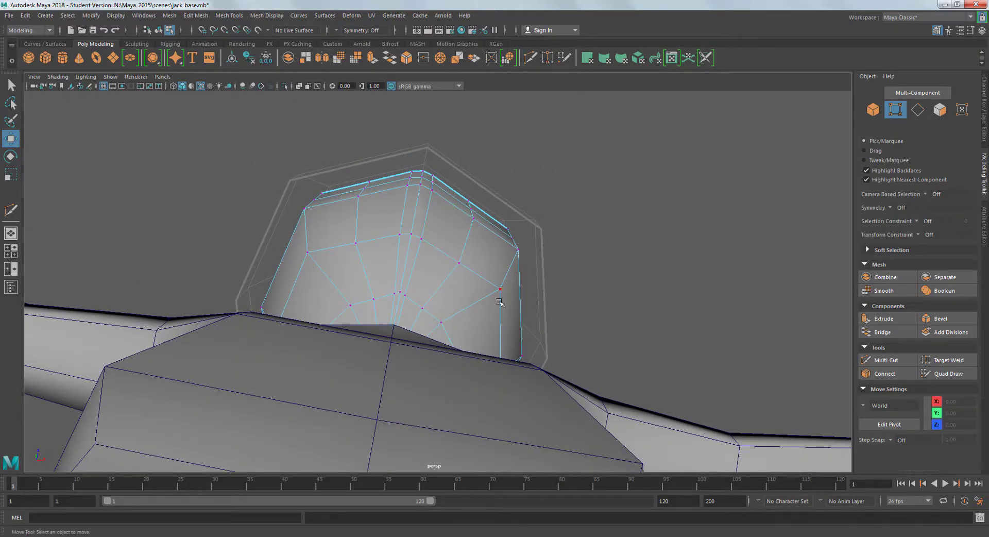
{"action": "left_click", "coordinate": [900, 208]}
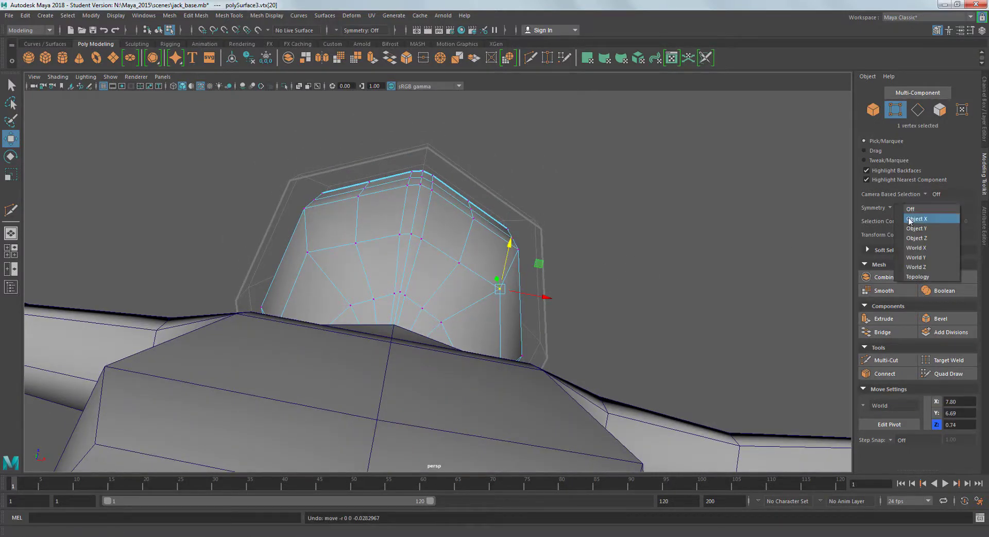
{"action": "left_click", "coordinate": [904, 219]}
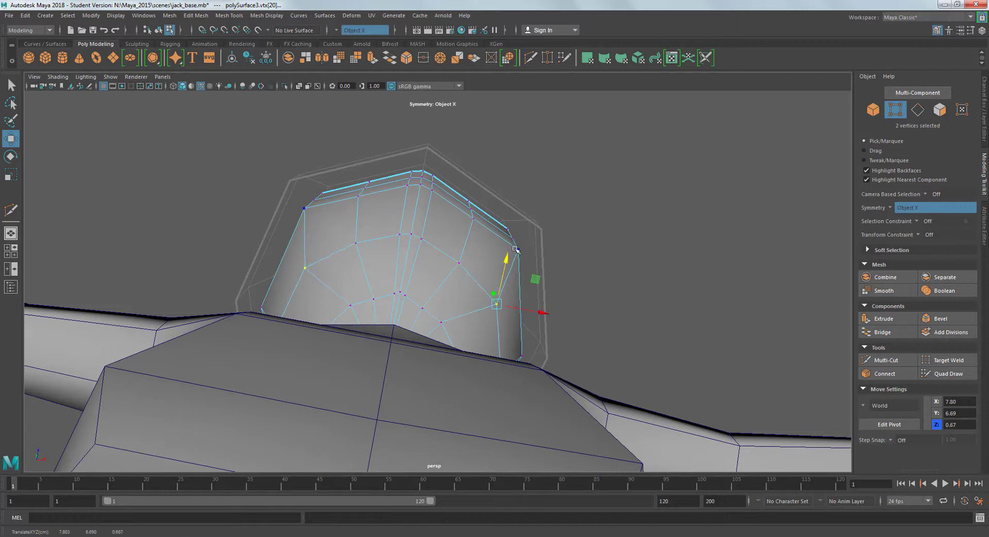
- Extrude the four front faces of each eye area and scale them inward to inset the two eye regions
{"action": "left_click_drag", "start_coordinate": [516, 249], "coordinate": [511, 196], "text": "alt"}
{"action": "right_click", "coordinate": [511, 196]}
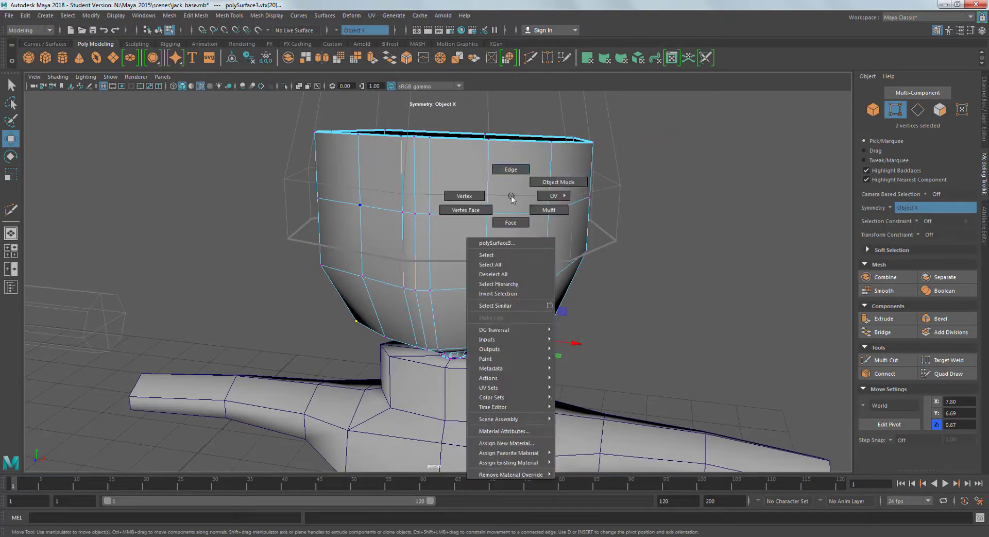
{"action": "left_click", "coordinate": [510, 222]}
{"action": "left_click_drag", "start_coordinate": [529, 227], "coordinate": [582, 217], "text": "alt"}
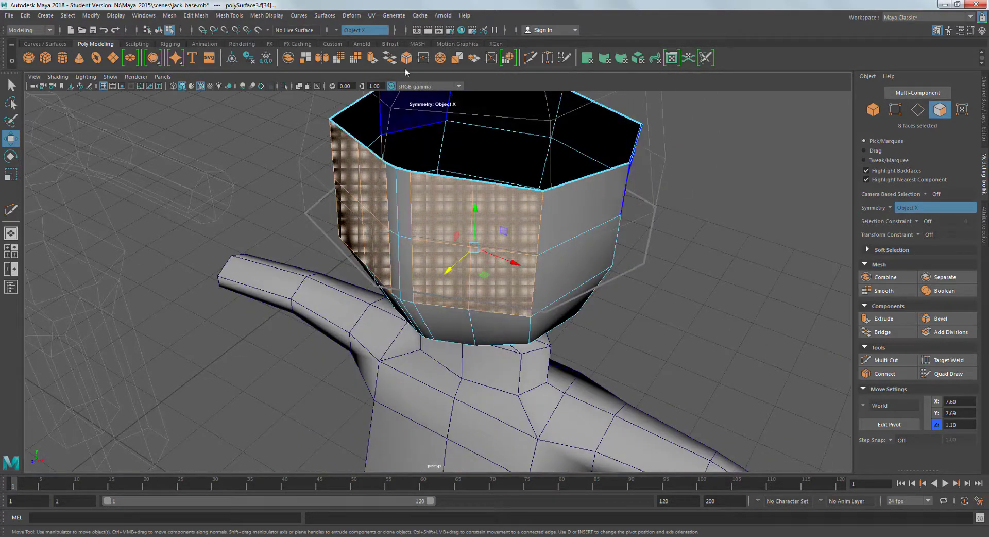
{"action": "key", "text": "ctrl+e"}
{"action": "left_click_drag", "start_coordinate": [504, 217], "coordinate": [492, 221]}
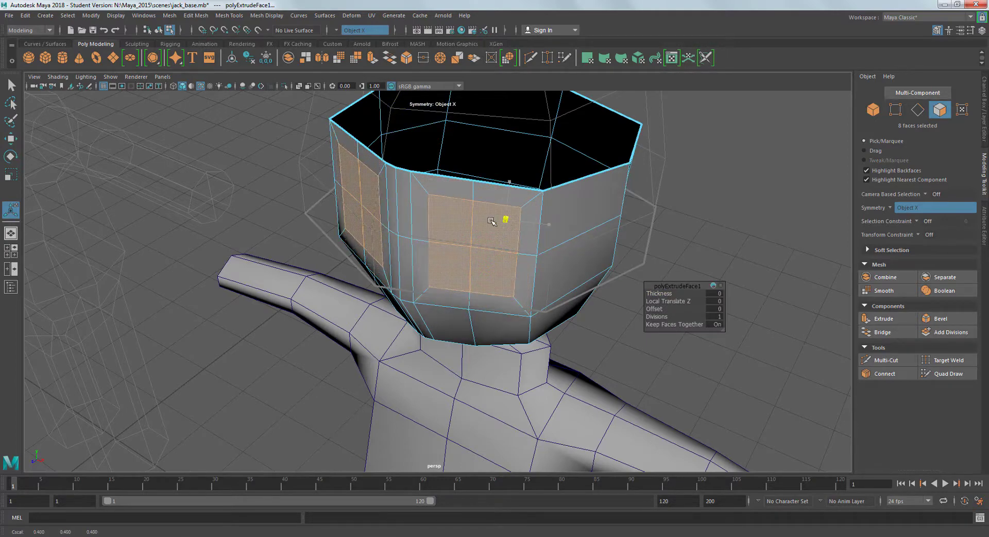
- Move the temple vertices beside the eyes back to Z about 0.86, and shift the cheek vertices below them back as well
{"action": "left_click_drag", "start_coordinate": [765, 147], "coordinate": [515, 216], "text": "alt"}
{"action": "right_click", "coordinate": [474, 225]}
{"action": "left_click", "coordinate": [435, 221]}
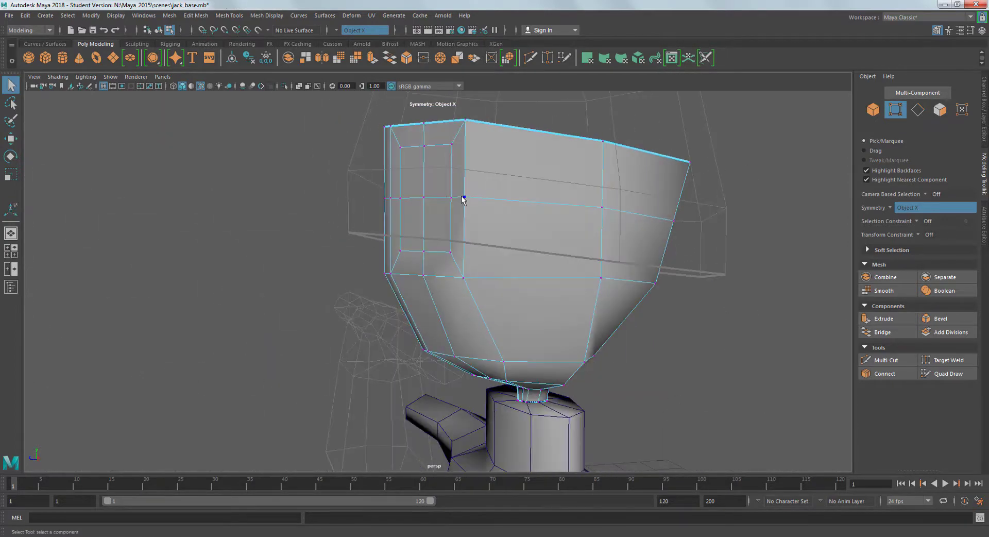
{"action": "left_click", "coordinate": [461, 198]}
{"action": "key", "text": "w"}
{"action": "left_click_drag", "start_coordinate": [440, 200], "coordinate": [453, 242], "text": "alt"}
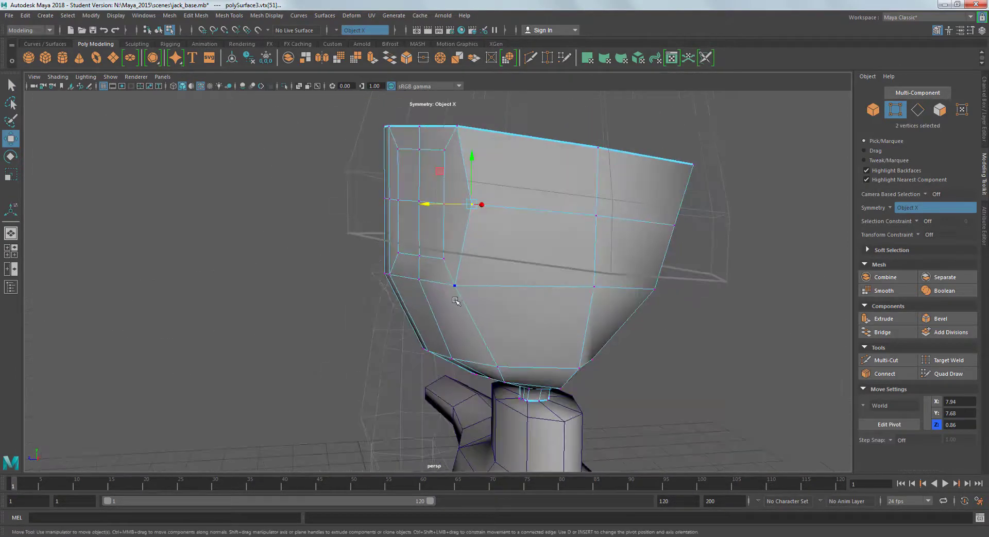
{"action": "left_click", "coordinate": [428, 277]}
{"action": "left_click_drag", "start_coordinate": [380, 277], "coordinate": [384, 278]}
- Set the transform constraint to Edge and slide the corner vertices of both eye insets inward to round the eye outlines
{"action": "left_click_drag", "start_coordinate": [418, 189], "coordinate": [515, 185], "text": "alt"}
{"action": "left_click", "coordinate": [526, 155]}
{"action": "left_click", "coordinate": [933, 248]}
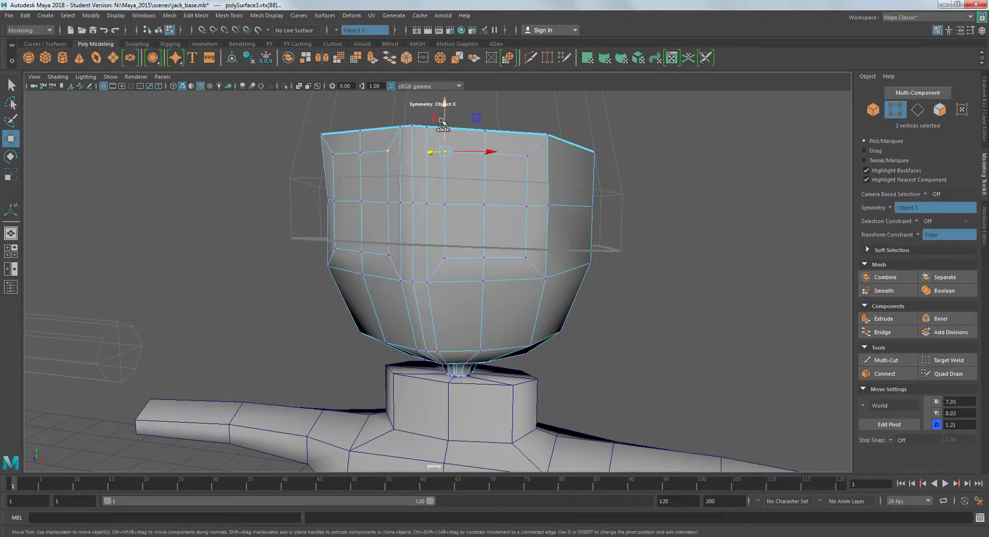
{"action": "left_click_drag", "start_coordinate": [443, 101], "coordinate": [453, 202]}
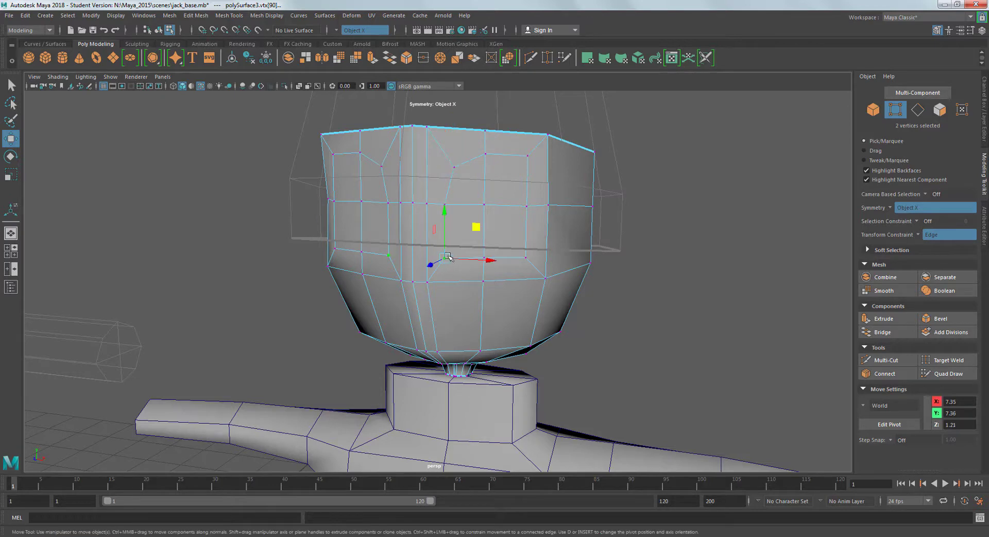
{"action": "left_click_drag", "start_coordinate": [459, 225], "coordinate": [479, 169], "text": "alt"}
{"action": "left_click", "coordinate": [520, 164]}
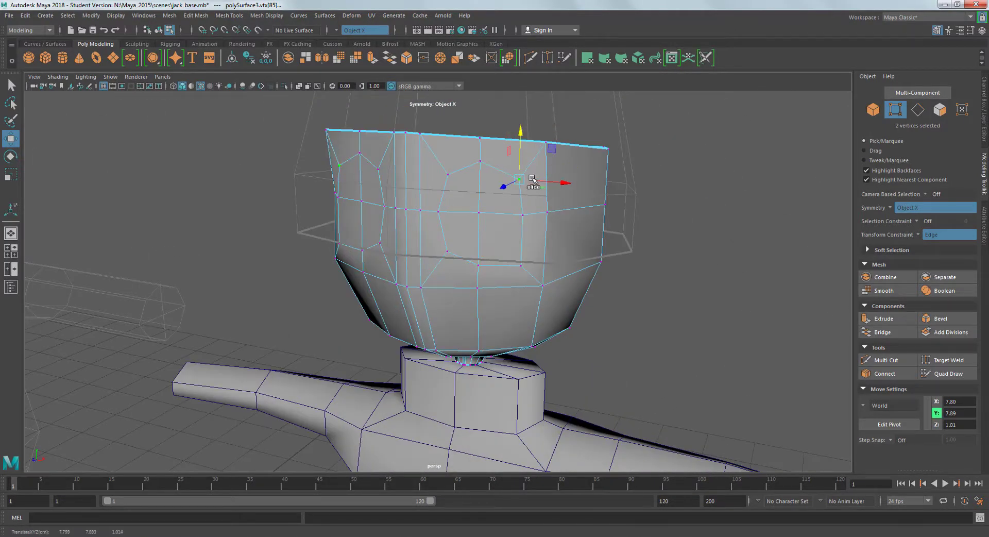
{"action": "left_click", "coordinate": [518, 267]}
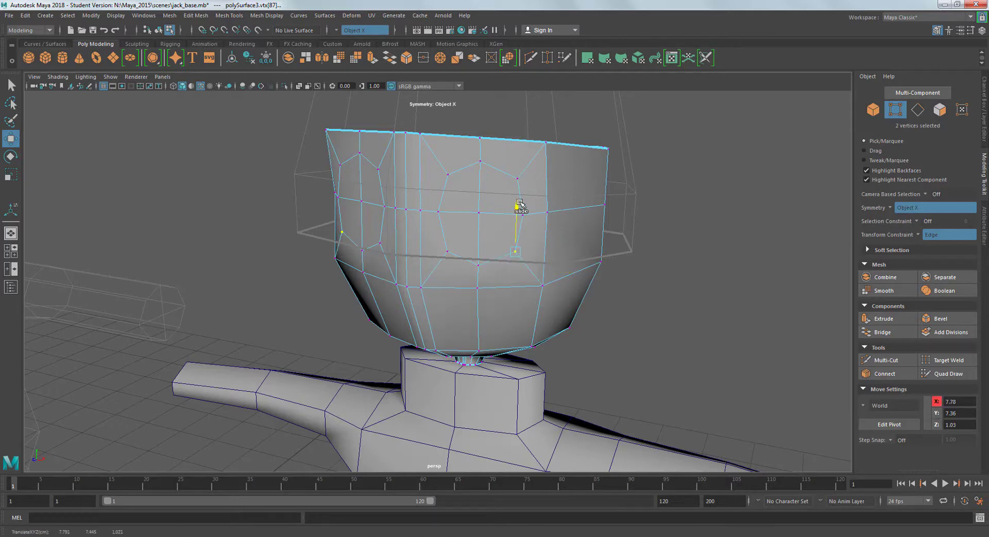
{"action": "left_click_drag", "start_coordinate": [519, 203], "coordinate": [520, 201]}
- Turn off the transform constraint and adjust the depth of the inner and outer side vertices of both eye outlines
{"action": "left_click_drag", "start_coordinate": [519, 202], "coordinate": [824, 282], "text": "alt"}
{"action": "left_click", "coordinate": [930, 241]}
{"action": "left_click_drag", "start_coordinate": [515, 242], "coordinate": [541, 231], "text": "alt"}
{"action": "left_click", "coordinate": [407, 215]}
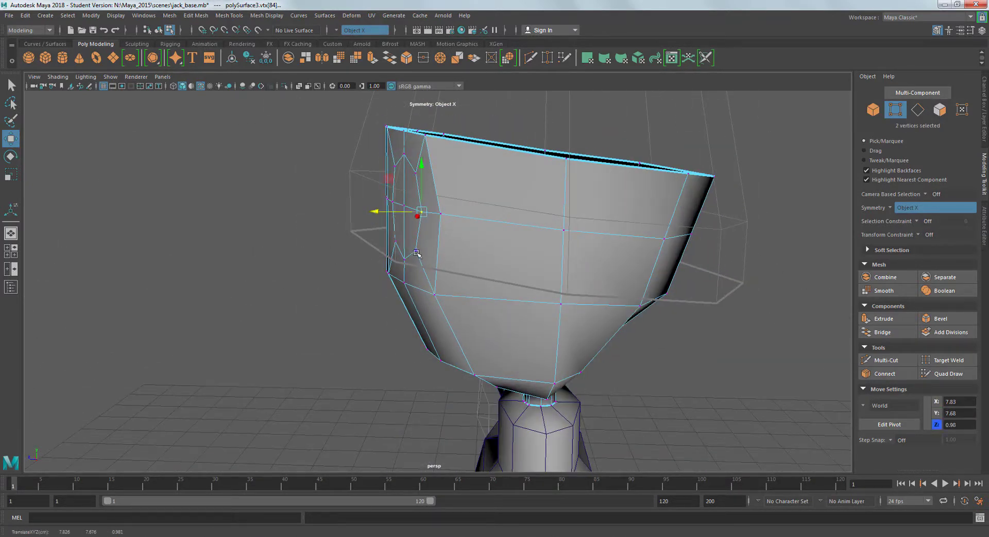
{"action": "left_click_drag", "start_coordinate": [401, 250], "coordinate": [348, 200], "text": "alt"}
{"action": "left_click", "coordinate": [465, 235]}
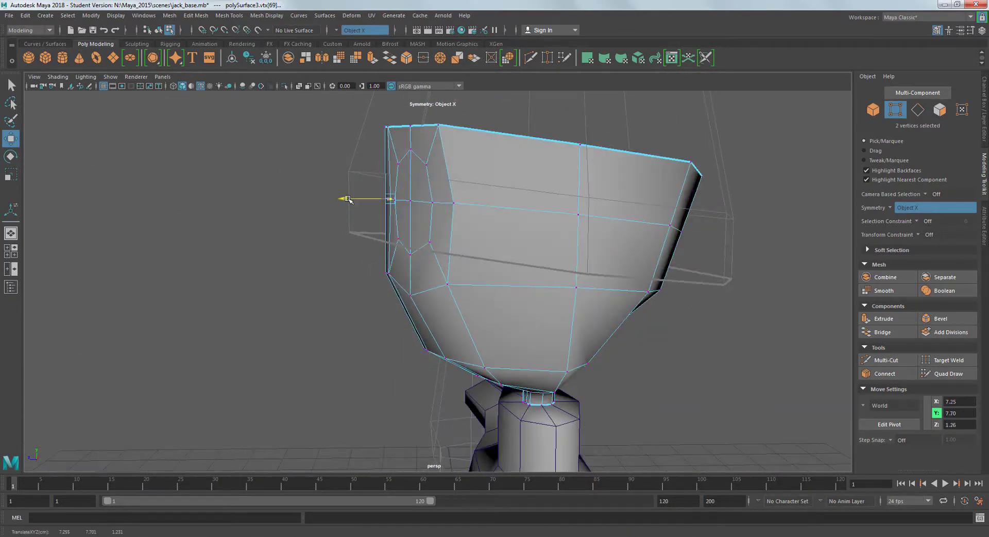
{"action": "left_click", "coordinate": [396, 200]}
{"action": "left_click_drag", "start_coordinate": [666, 325], "coordinate": [368, 202], "text": "alt"}
{"action": "left_click", "coordinate": [409, 200]}
{"action": "left_click_drag", "start_coordinate": [520, 281], "coordinate": [408, 237], "text": "alt"}
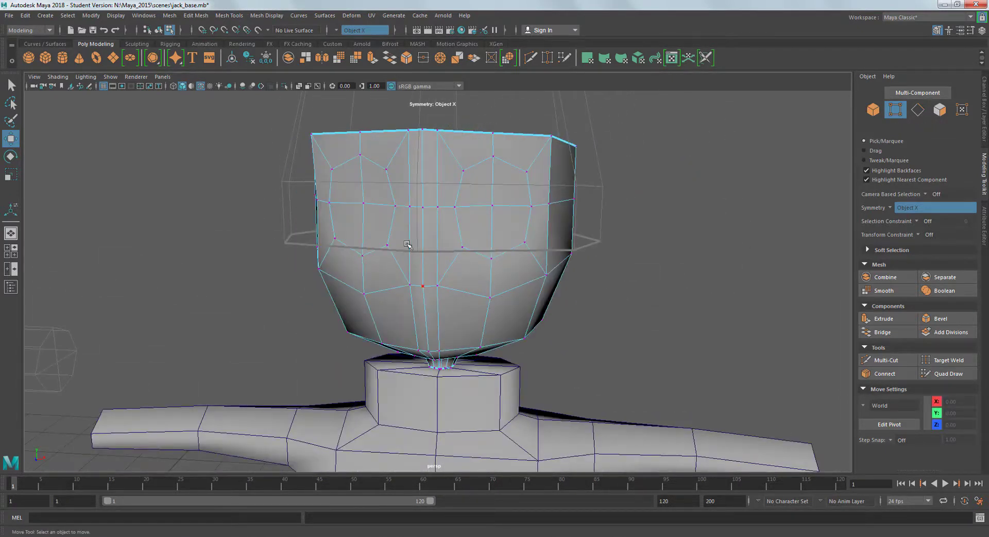
- Extrude the central faces between the eyes forward to form a blocky nose
{"action": "right_click_drag", "start_coordinate": [409, 237], "coordinate": [421, 268]}
{"action": "left_click_drag", "start_coordinate": [613, 268], "coordinate": [531, 213], "text": "alt"}
{"action": "right_click", "coordinate": [530, 212]}
- Pull the nose's upper vertices back toward the face and raise its lower tip vertices slightly to make a sloped nose
{"action": "right_click_drag", "start_coordinate": [531, 213], "coordinate": [483, 211]}
{"action": "left_click_drag", "start_coordinate": [482, 211], "coordinate": [520, 203], "text": "alt"}
{"action": "left_click", "coordinate": [528, 198]}
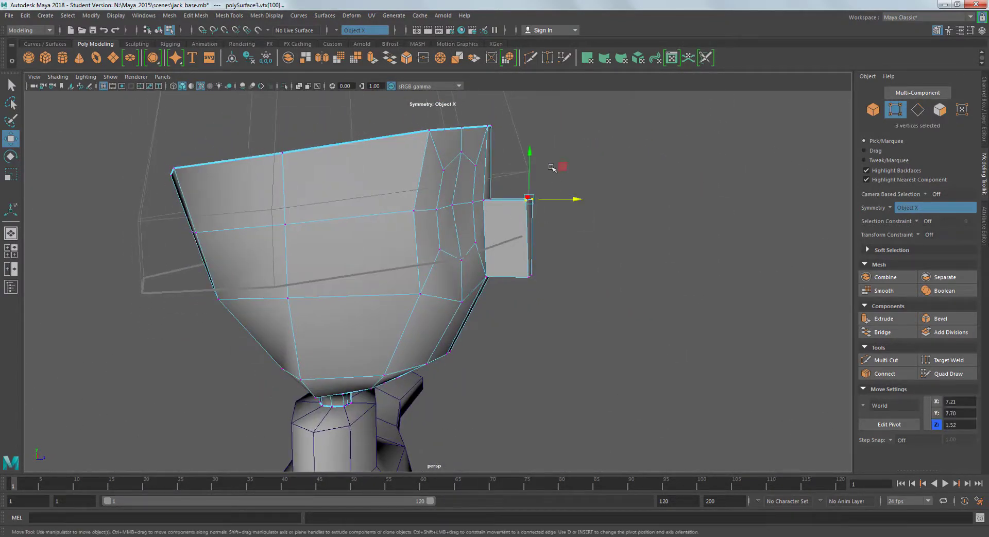
{"action": "left_click", "coordinate": [528, 274]}
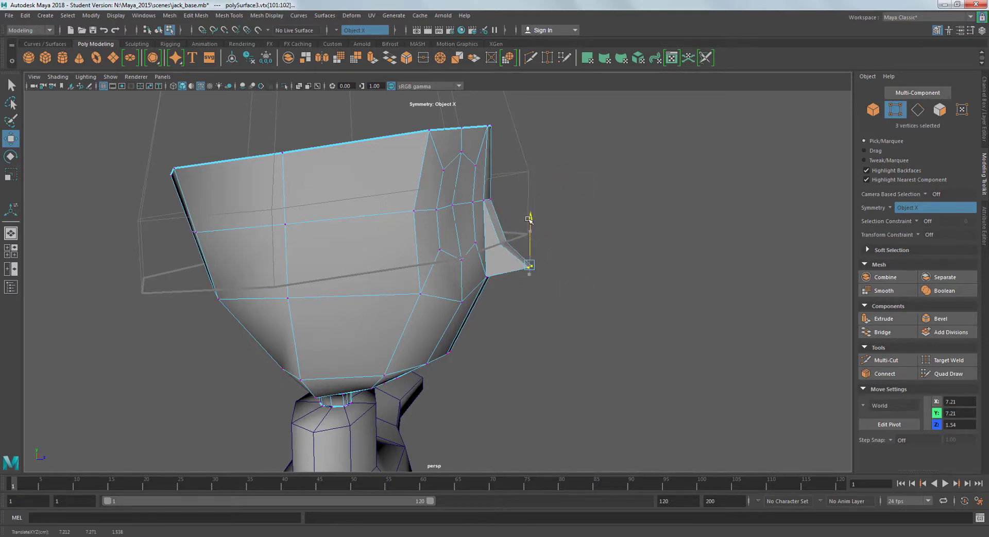
{"action": "left_click_drag", "start_coordinate": [573, 266], "coordinate": [669, 258], "text": "alt"}
- Adjust the vertices of the nose bridge and tip to refine the nose shape
{"action": "scroll", "coordinate": [717, 243], "scroll_direction": "up", "scroll_amount": 5}
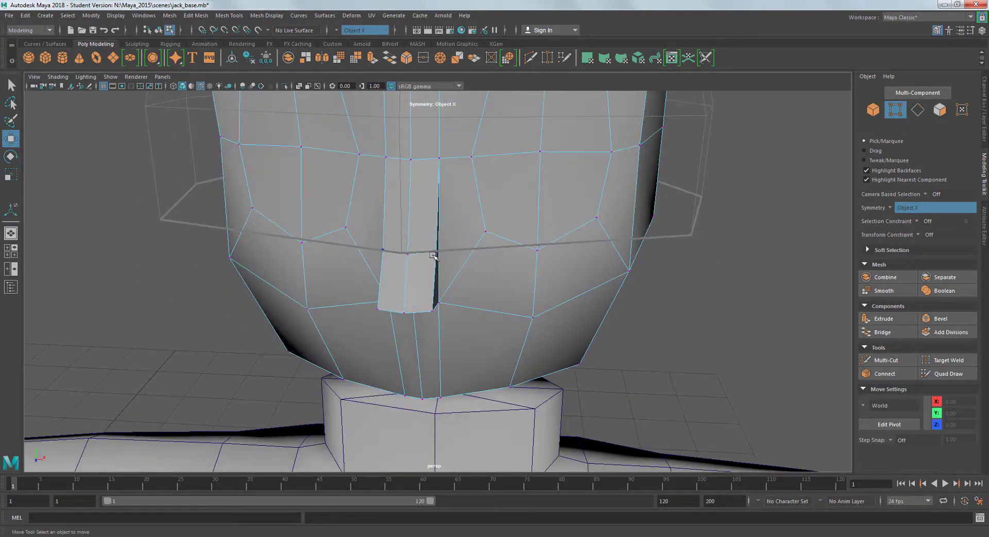
{"action": "left_click", "coordinate": [462, 251]}
{"action": "left_click_drag", "start_coordinate": [436, 163], "coordinate": [313, 294], "text": "alt"}
{"action": "left_click", "coordinate": [409, 160]}
{"action": "left_click", "coordinate": [290, 223]}
{"action": "left_click", "coordinate": [263, 379]}
- Move the mirrored chin vertices below the mouth outward to widen the chin
{"action": "left_click_drag", "start_coordinate": [315, 212], "coordinate": [399, 267], "text": "alt"}
{"action": "right_click_drag", "start_coordinate": [400, 268], "coordinate": [400, 296]}
{"action": "left_click", "coordinate": [393, 322]}
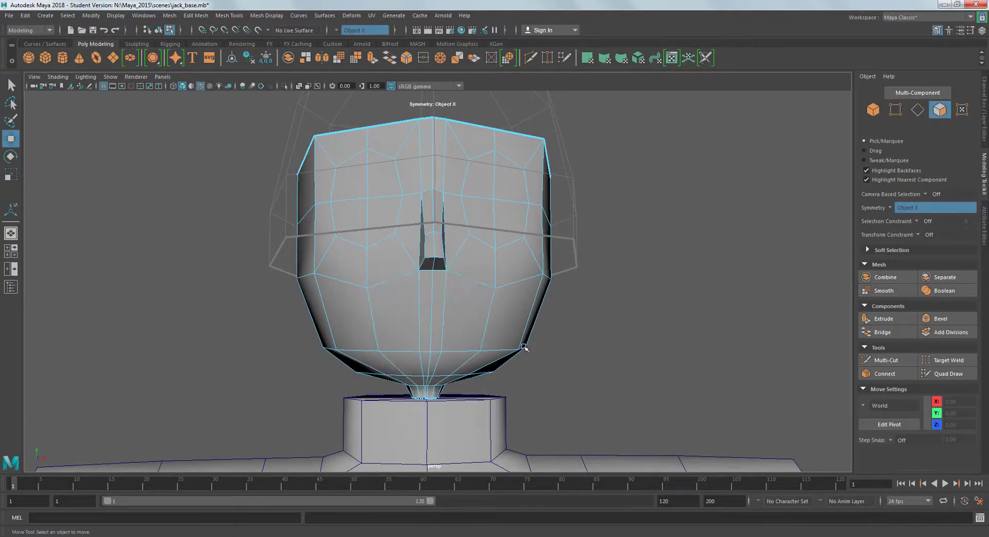
{"action": "left_click_drag", "start_coordinate": [524, 347], "coordinate": [410, 276], "text": "alt"}
{"action": "key", "text": "F9"}
{"action": "left_click", "coordinate": [440, 285]}
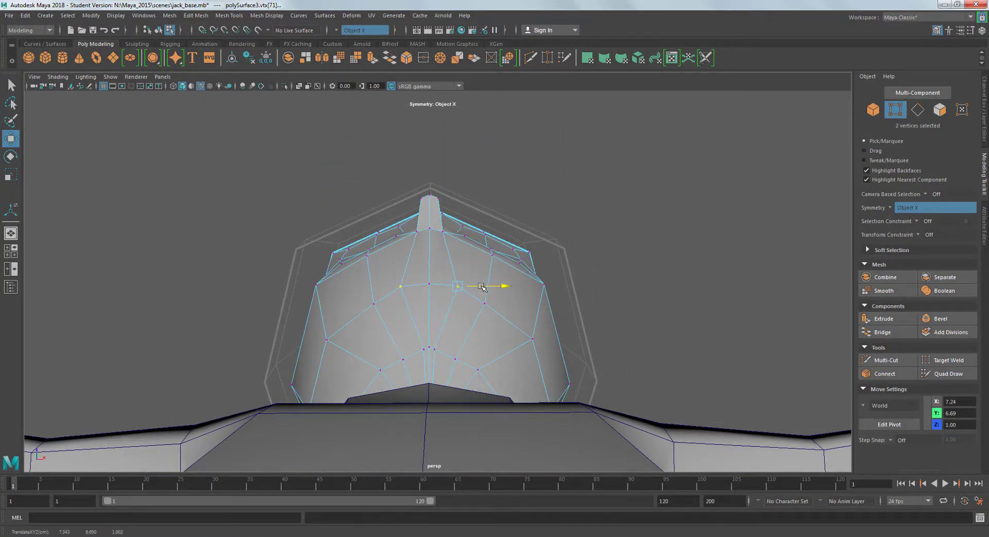
{"action": "left_click_drag", "start_coordinate": [440, 232], "coordinate": [467, 174], "text": "alt"}
- Extrude the four faces below the nose and scale them inward to inset the mouth area
{"action": "key", "text": "F11"}
{"action": "left_click", "coordinate": [394, 311]}
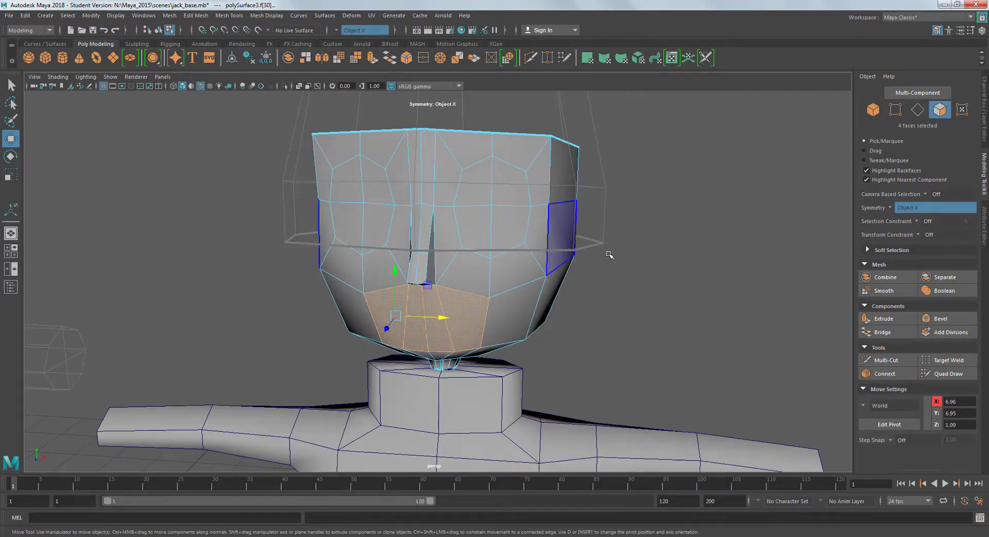
{"action": "key", "text": "ctrl+e"}
{"action": "left_click_drag", "start_coordinate": [609, 254], "coordinate": [432, 310], "text": "alt"}
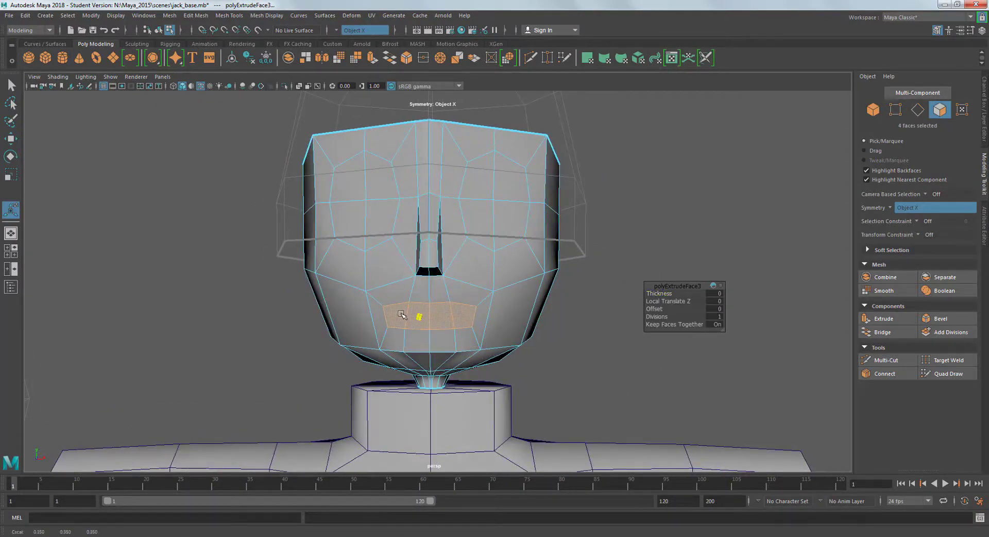
{"action": "key", "text": "ctrl+z"}
- Reposition the corner, lower and upper-center vertices of the mouth inset to give the mouth a rounded outline
{"action": "left_click_drag", "start_coordinate": [602, 371], "coordinate": [504, 273], "text": "alt"}
{"action": "scroll", "coordinate": [501, 268], "scroll_direction": "up", "scroll_amount": 3}
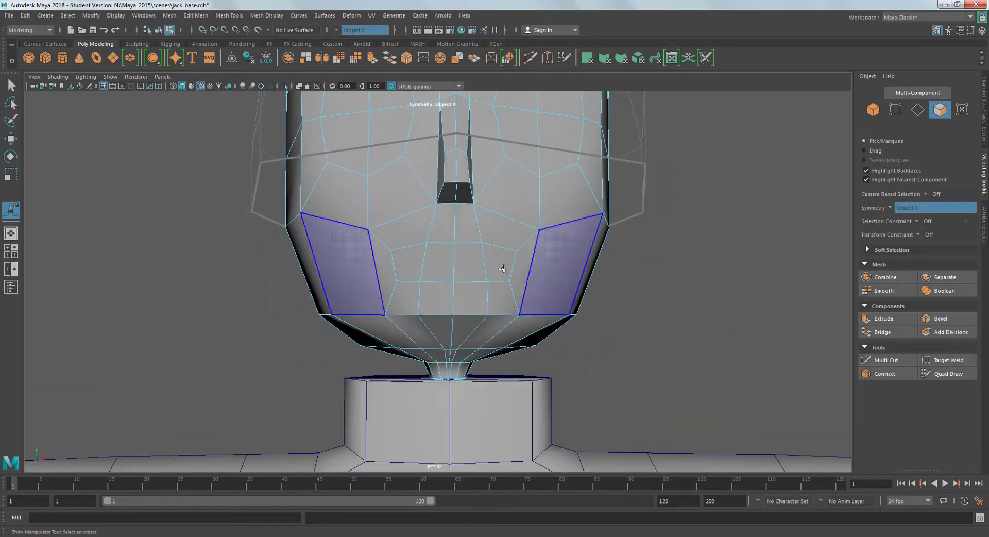
{"action": "right_click_drag", "start_coordinate": [464, 247], "coordinate": [463, 222]}
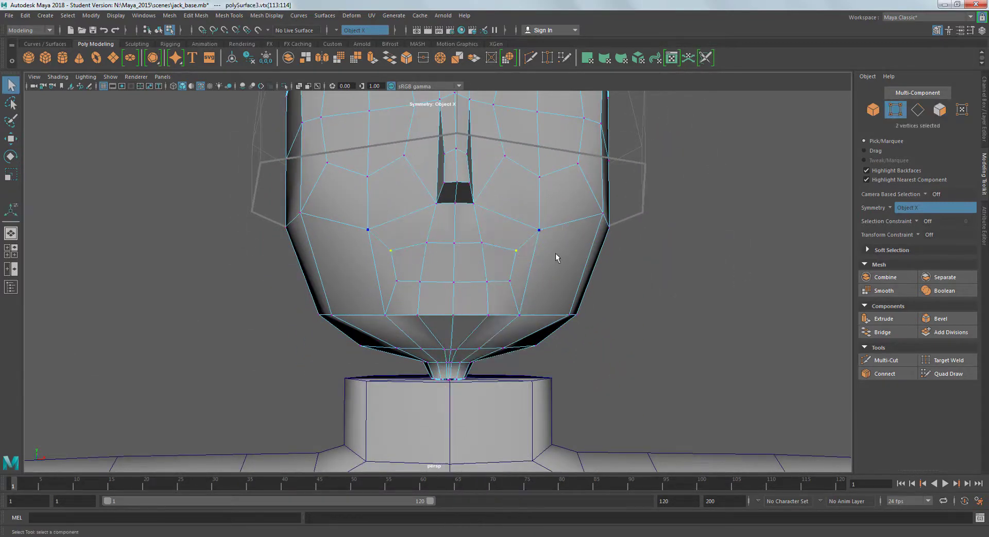
{"action": "key", "text": "w"}
{"action": "left_click_drag", "start_coordinate": [549, 217], "coordinate": [543, 217]}
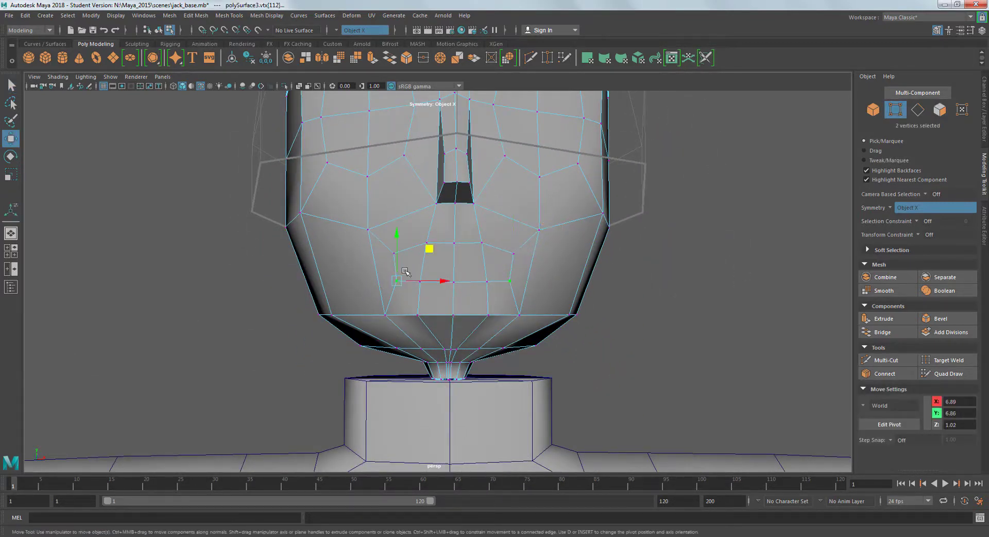
{"action": "left_click_drag", "start_coordinate": [397, 241], "coordinate": [398, 232]}
{"action": "left_click", "coordinate": [420, 281]}
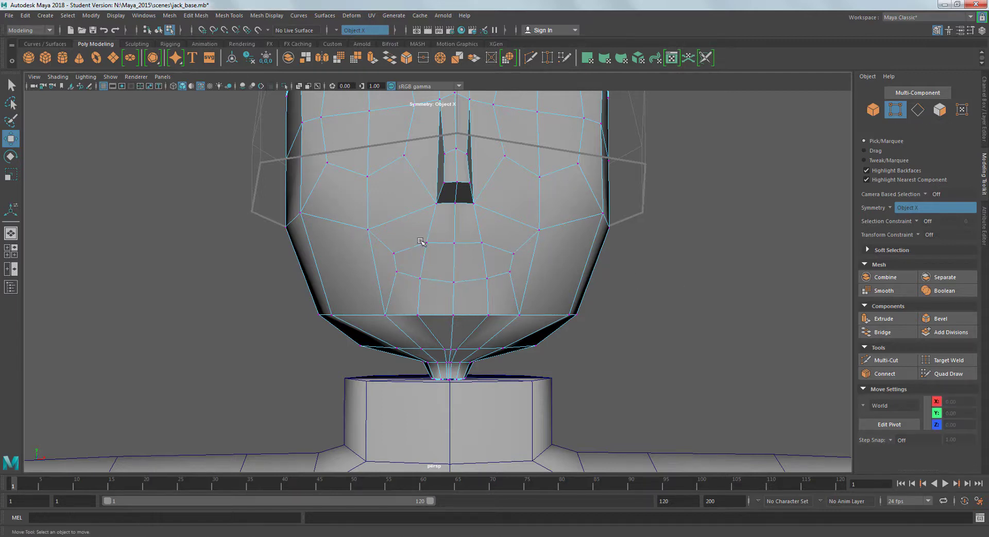
{"action": "left_click", "coordinate": [455, 202]}
{"action": "left_click_drag", "start_coordinate": [456, 202], "coordinate": [538, 269], "text": "alt"}
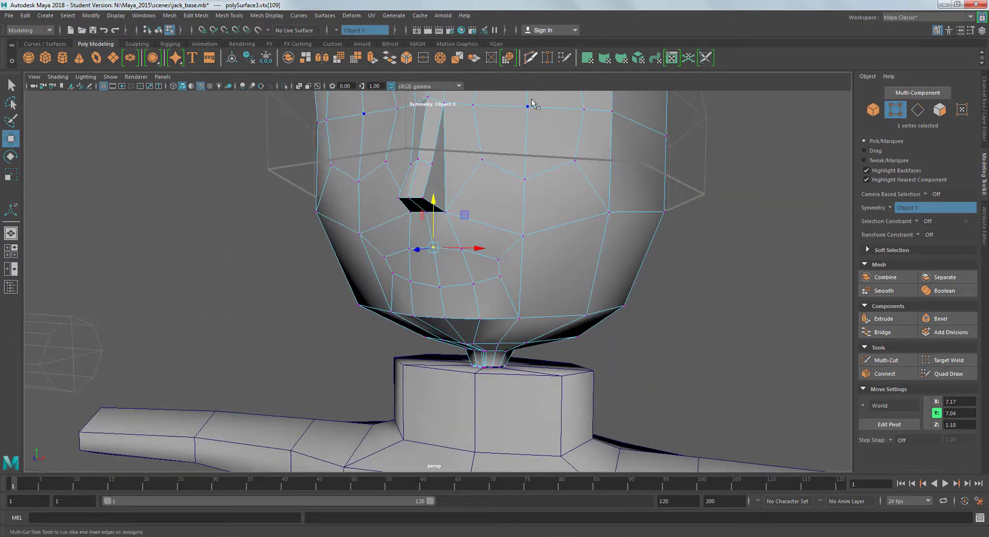
- In the front view, slice straight across the head through the middle of the mouth with Multi-Cut
{"action": "key", "text": "ctrl+shift+x"}
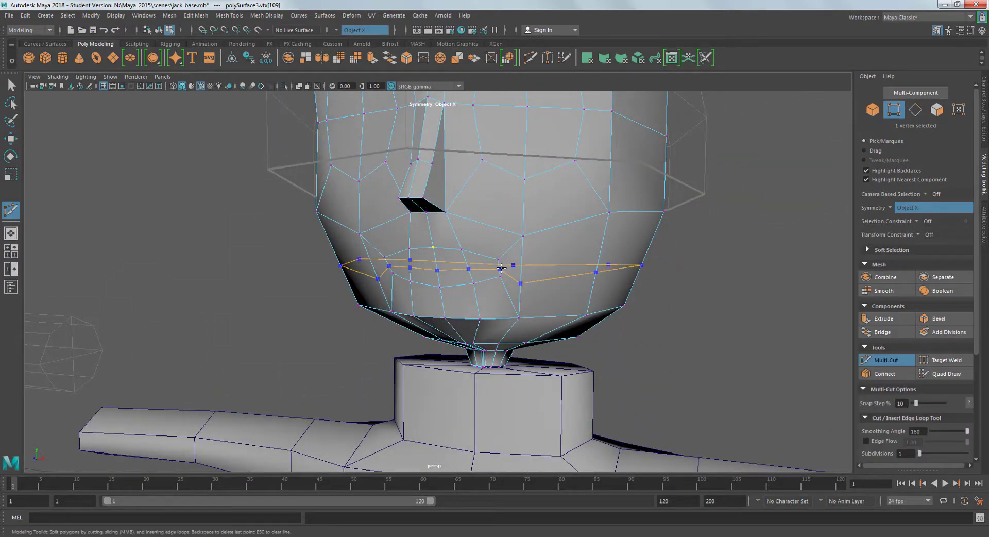
{"action": "key", "text": "space"}
{"action": "key", "text": "space"}
{"action": "right_click_drag", "start_coordinate": [453, 309], "coordinate": [465, 334], "text": "alt"}
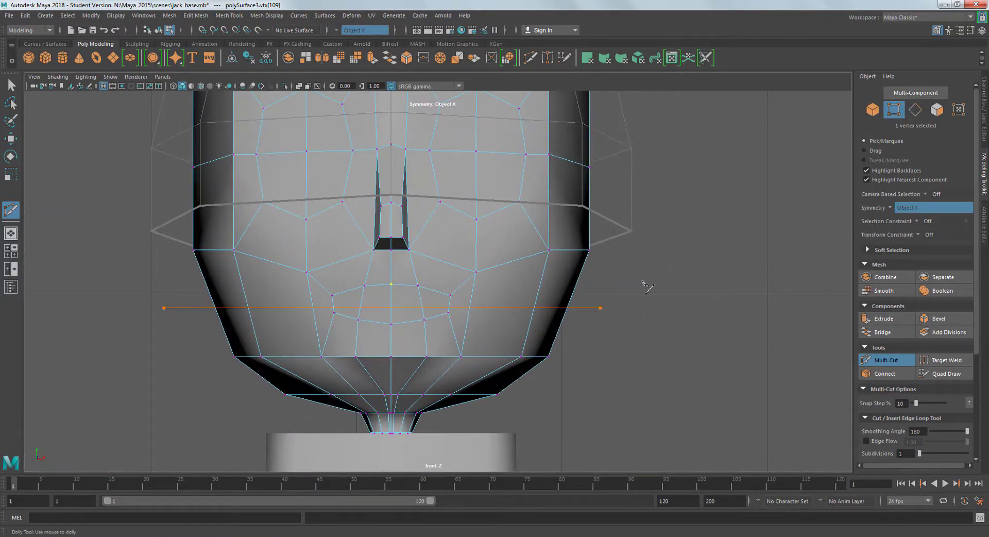
{"action": "left_click", "coordinate": [647, 286], "text": "ctrl"}
- Select the new edge loop through the mouth and slide it upward with the transform constraint set to Edge
{"action": "key", "text": "q"}
{"action": "right_click_drag", "start_coordinate": [490, 260], "coordinate": [495, 238]}
{"action": "left_click", "coordinate": [496, 307]}
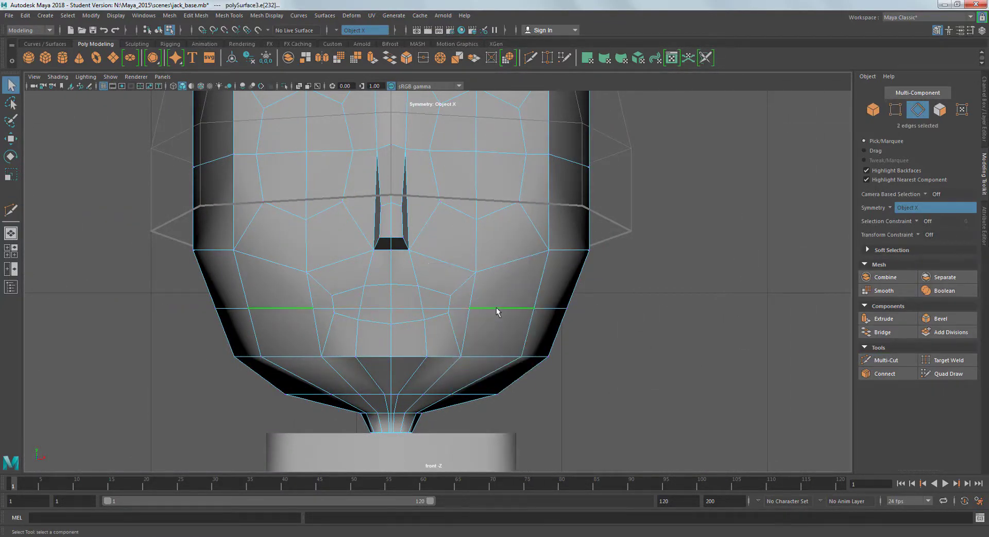
{"action": "double_click", "coordinate": [496, 308]}
{"action": "key", "text": "w"}
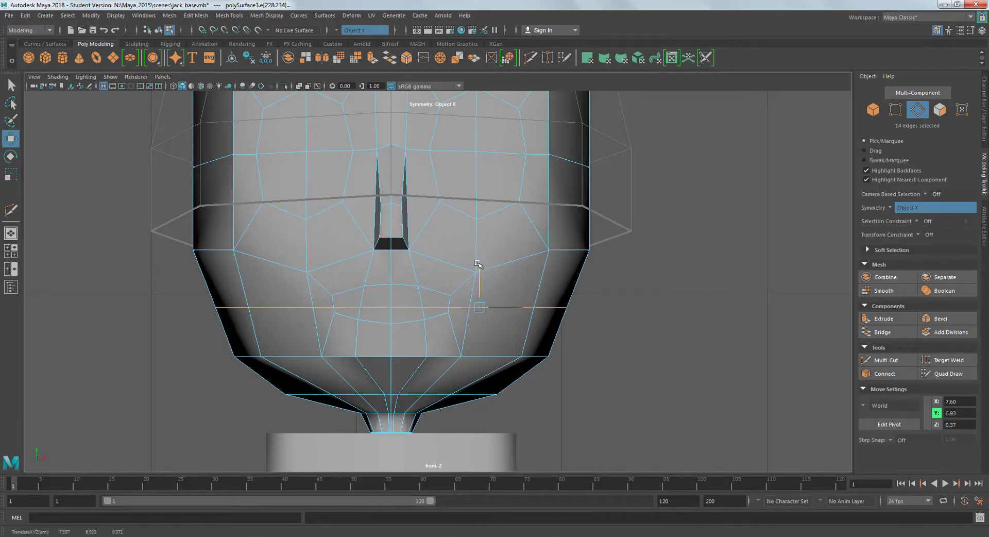
{"action": "left_click_drag", "start_coordinate": [478, 263], "coordinate": [481, 273]}
{"action": "key", "text": "ctrl+z"}
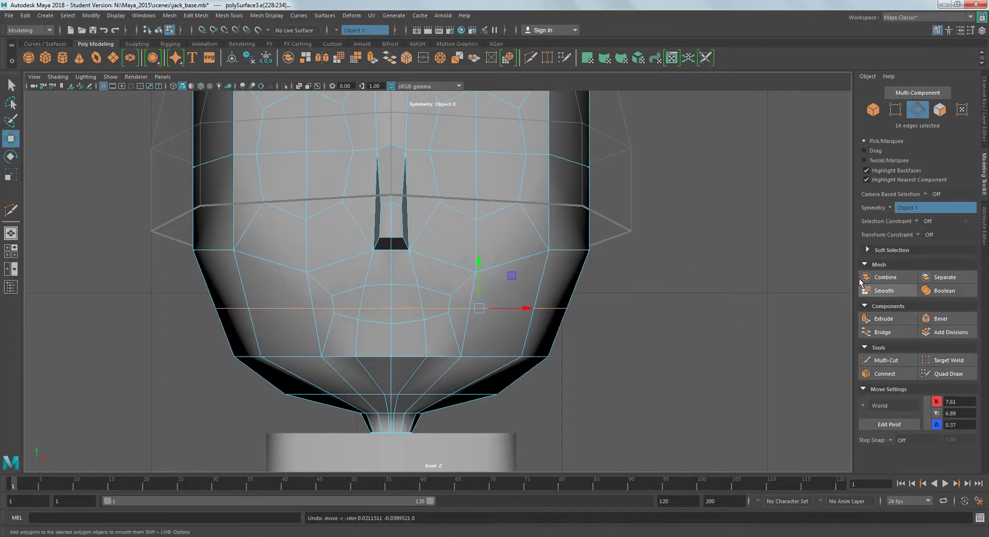
{"action": "left_click", "coordinate": [939, 250]}
{"action": "left_click_drag", "start_coordinate": [479, 258], "coordinate": [482, 246]}
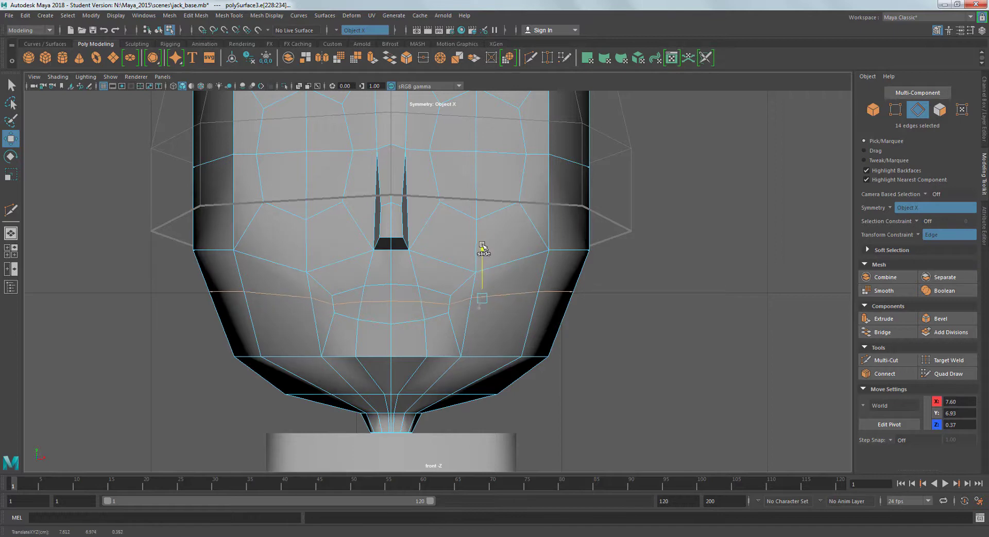
{"action": "key", "text": "q"}
{"action": "key", "text": "space"}
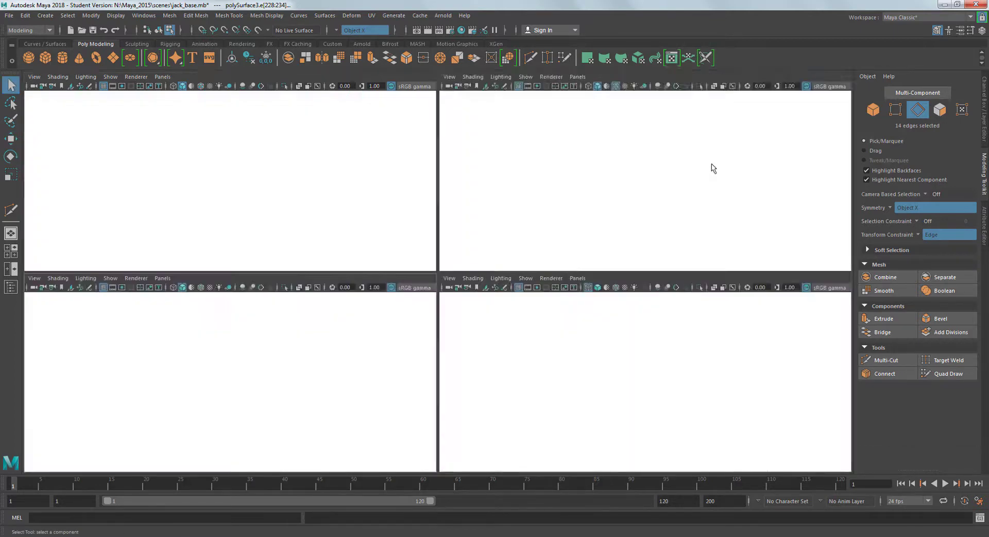
- Set the transform constraint to Off and reposition the mouth-corner vertices in depth to follow the curve of the face
{"action": "key", "text": "space"}
{"action": "left_click_drag", "start_coordinate": [571, 209], "coordinate": [407, 261], "text": "alt"}
{"action": "key", "text": "F9"}
{"action": "left_click", "coordinate": [454, 254]}
{"action": "key", "text": "w"}
{"action": "left_click", "coordinate": [919, 238]}
{"action": "left_click", "coordinate": [932, 239]}
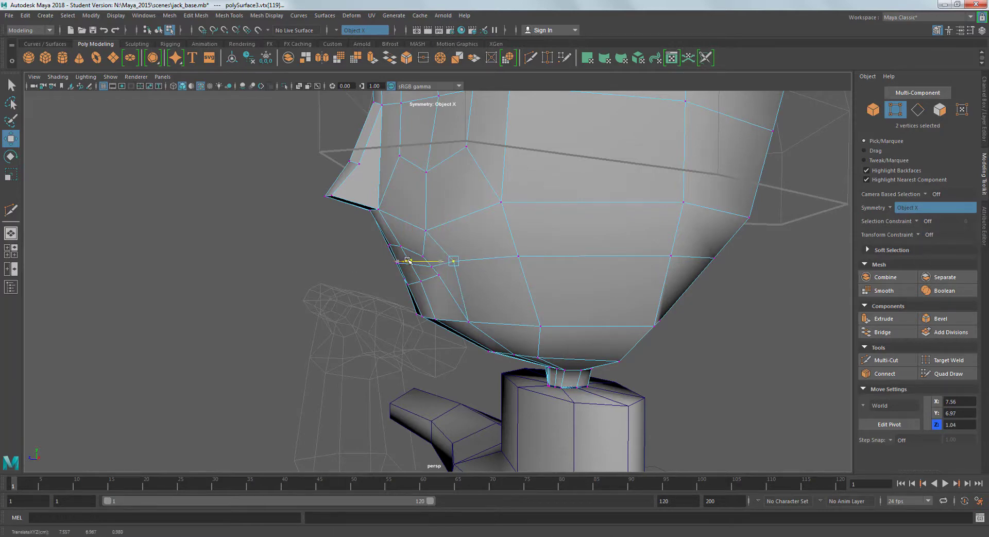
{"action": "left_click_drag", "start_coordinate": [454, 214], "coordinate": [419, 271], "text": "alt"}
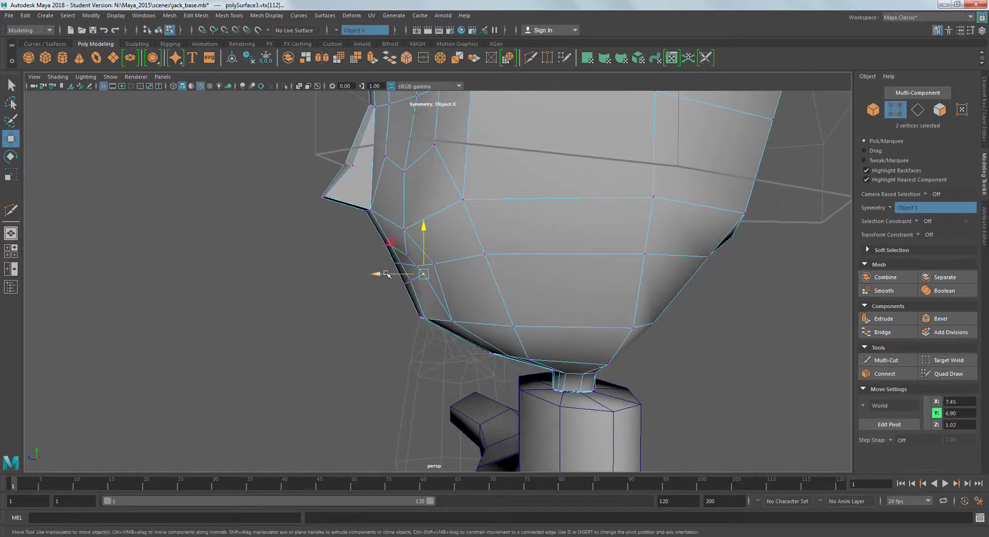
{"action": "left_click", "coordinate": [241, 298]}
- Adjust the vertices around the mouth, cheeks and jaw to round out the lower face from below and the front
{"action": "left_click_drag", "start_coordinate": [241, 299], "coordinate": [557, 197], "text": "alt"}
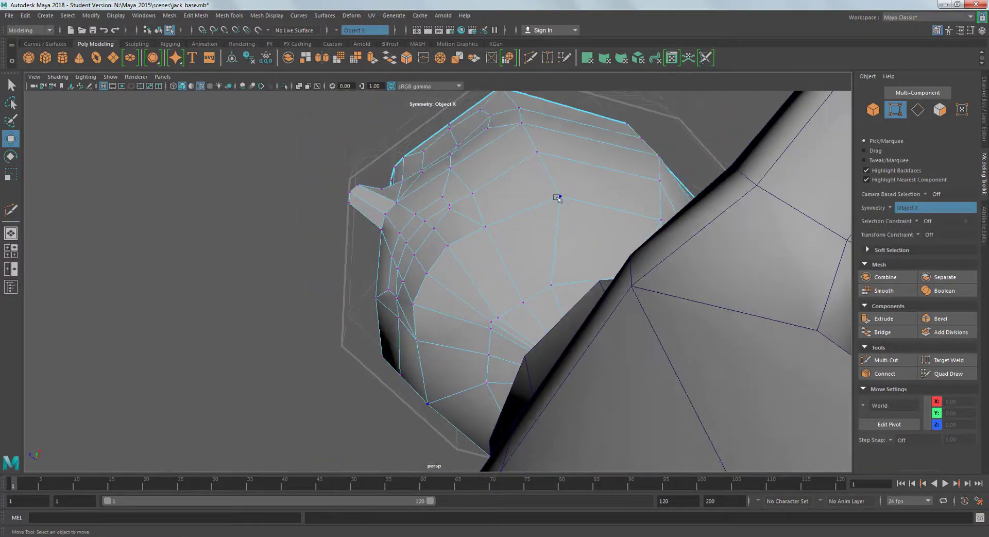
{"action": "left_click", "coordinate": [283, 267]}
{"action": "left_click_drag", "start_coordinate": [283, 267], "coordinate": [221, 361], "text": "alt"}
{"action": "left_click", "coordinate": [637, 339]}
{"action": "middle_click_drag", "start_coordinate": [222, 360], "coordinate": [208, 364]}
{"action": "left_click_drag", "start_coordinate": [208, 364], "coordinate": [401, 257], "text": "alt"}
{"action": "left_click", "coordinate": [608, 337]}
{"action": "left_click", "coordinate": [671, 340]}
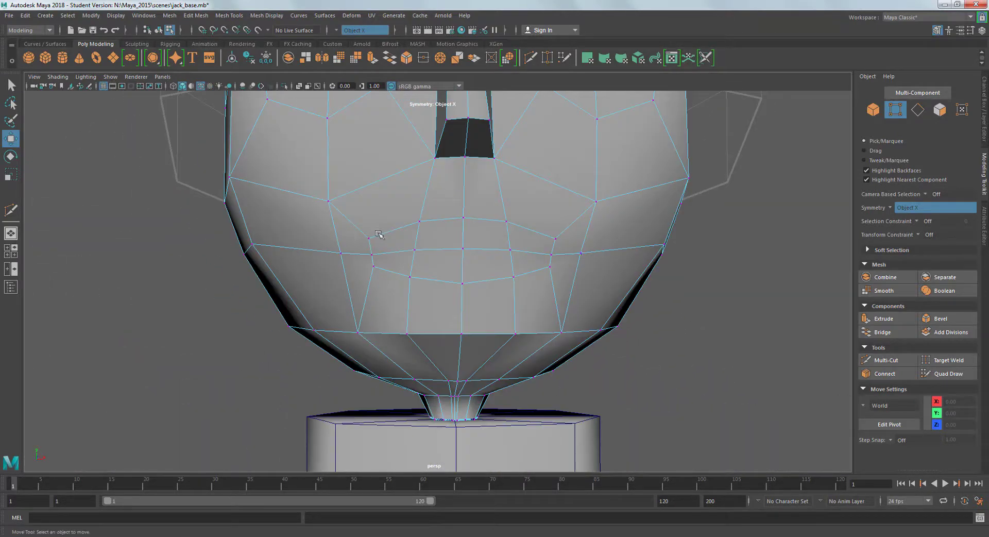
- Fine-tune the vertices at the corners of the mouth and just outside them
{"action": "left_click", "coordinate": [422, 280]}
{"action": "left_click", "coordinate": [550, 254]}
{"action": "left_click_drag", "start_coordinate": [592, 253], "coordinate": [684, 342]}
{"action": "left_click", "coordinate": [580, 253]}
{"action": "left_click", "coordinate": [691, 386]}
{"action": "scroll", "coordinate": [691, 387], "scroll_direction": "down", "scroll_amount": 5}
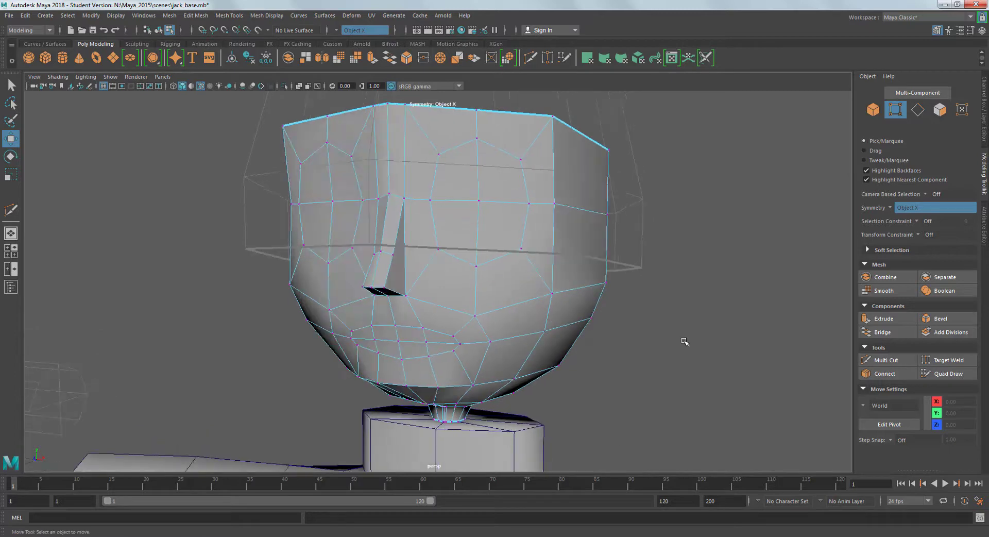
- Return to object mode and soften the edges of the head mesh
{"action": "key", "text": "F8"}
{"action": "left_click", "coordinate": [266, 15]}
{"action": "left_click", "coordinate": [286, 106]}
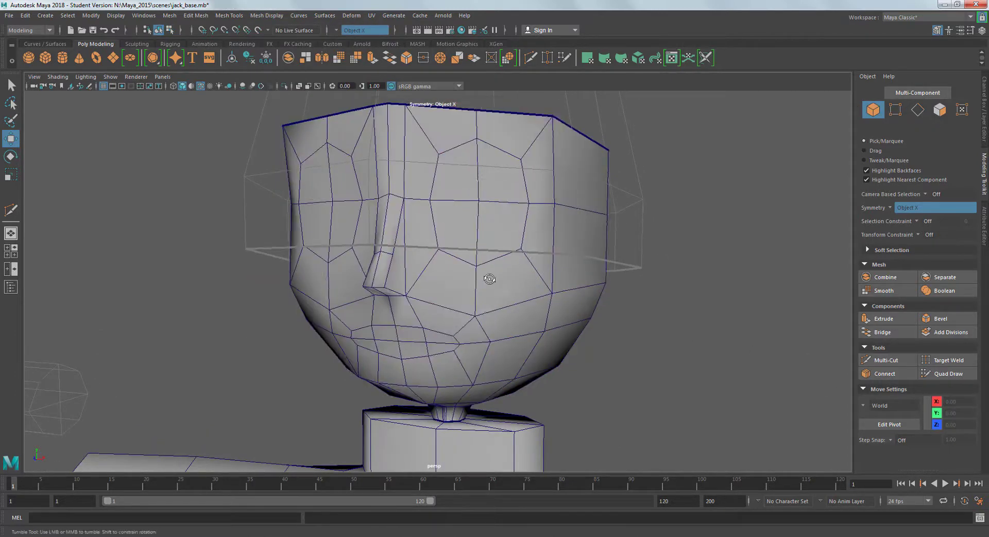
- Extrude the faces of both eyes, scale them inward and push them slightly into the head
{"action": "mouse_move", "coordinate": [489, 279]}
{"action": "left_mouse_down", "text": "alt"}
{"action": "mouse_move", "coordinate": [510, 279]}
{"action": "mouse_move", "coordinate": [482, 278]}
{"action": "left_mouse_up", "text": "alt"}
{"action": "scroll", "coordinate": [482, 278], "scroll_direction": "up", "scroll_amount": 3}
{"action": "left_click", "coordinate": [462, 176]}
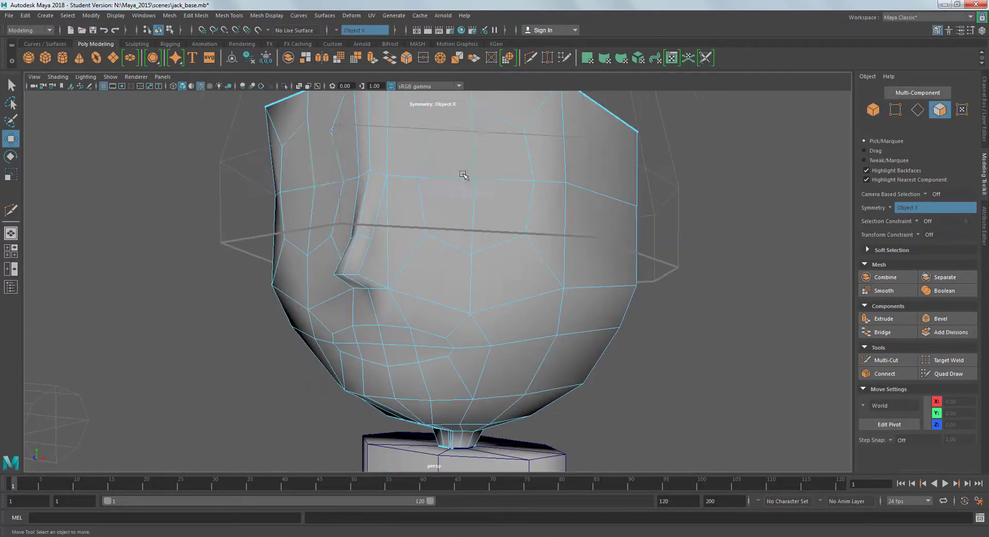
{"action": "key", "text": "F11"}
{"action": "left_click", "coordinate": [453, 150]}
{"action": "left_click", "coordinate": [463, 221], "text": "shift"}
{"action": "key", "text": "ctrl+e"}
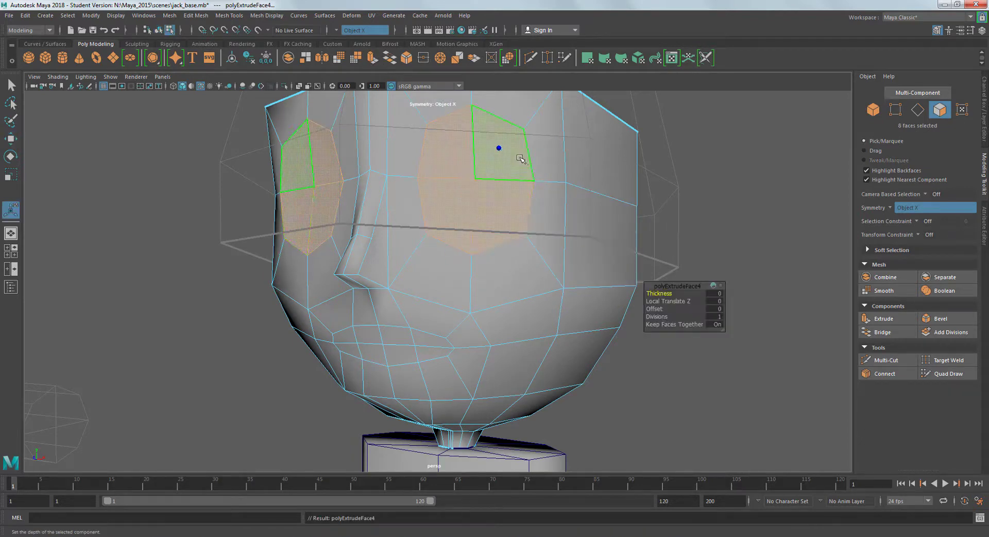
{"action": "left_click_drag", "start_coordinate": [520, 158], "coordinate": [344, 196], "text": "alt"}
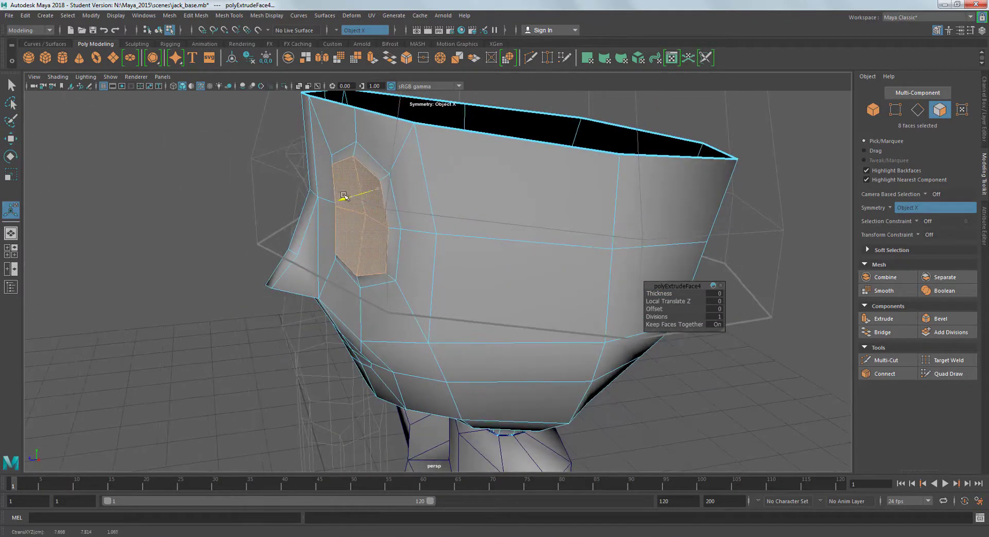
{"action": "left_click_drag", "start_coordinate": [360, 98], "coordinate": [615, 244]}
- Extrude the inset eye faces further, shrinking them and pushing them deeper into the head to form the sockets
{"action": "key", "text": "ctrl+e"}
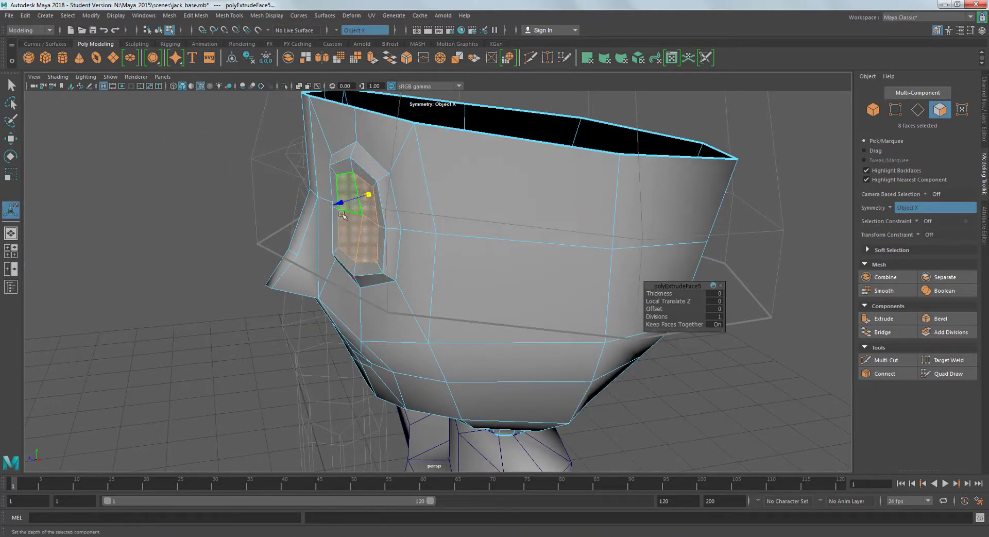
{"action": "left_click_drag", "start_coordinate": [344, 201], "coordinate": [342, 203]}
{"action": "left_click_drag", "start_coordinate": [342, 203], "coordinate": [373, 62], "text": "alt"}
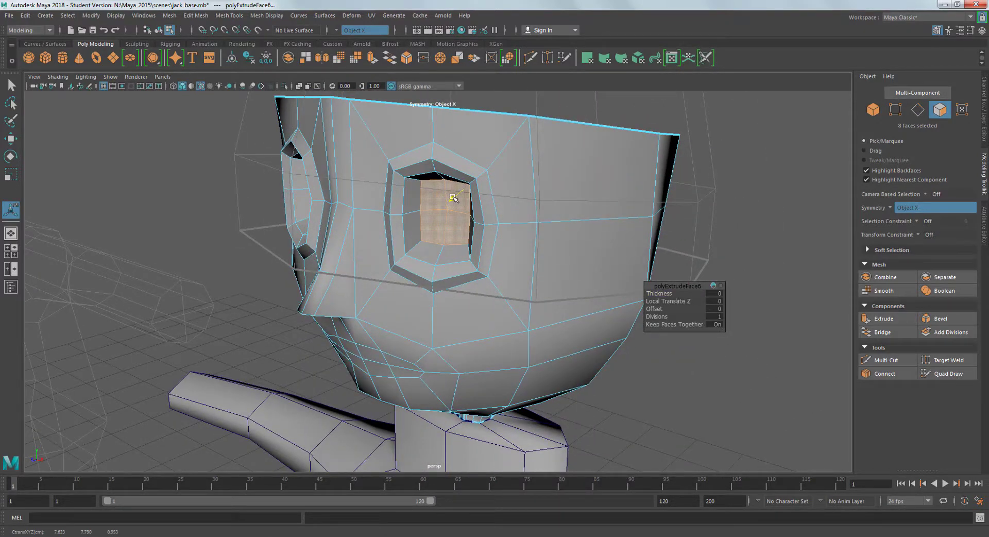
- Select the eight mouth faces, extrude them and scale them inward to form a lip ring
{"action": "left_click_drag", "start_coordinate": [453, 197], "coordinate": [537, 194], "text": "alt"}
{"action": "scroll", "coordinate": [437, 211], "scroll_direction": "up", "scroll_amount": 5}
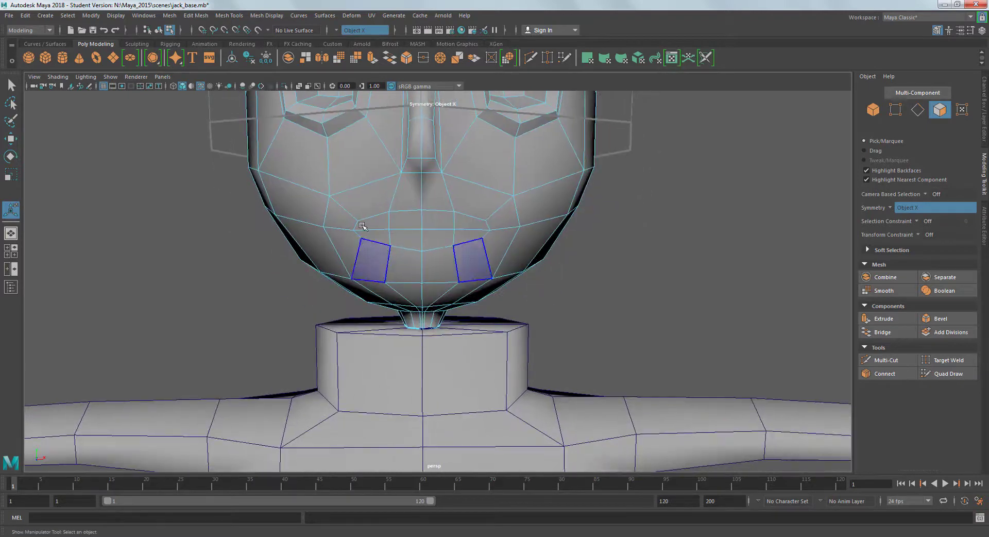
{"action": "left_click", "coordinate": [371, 60]}
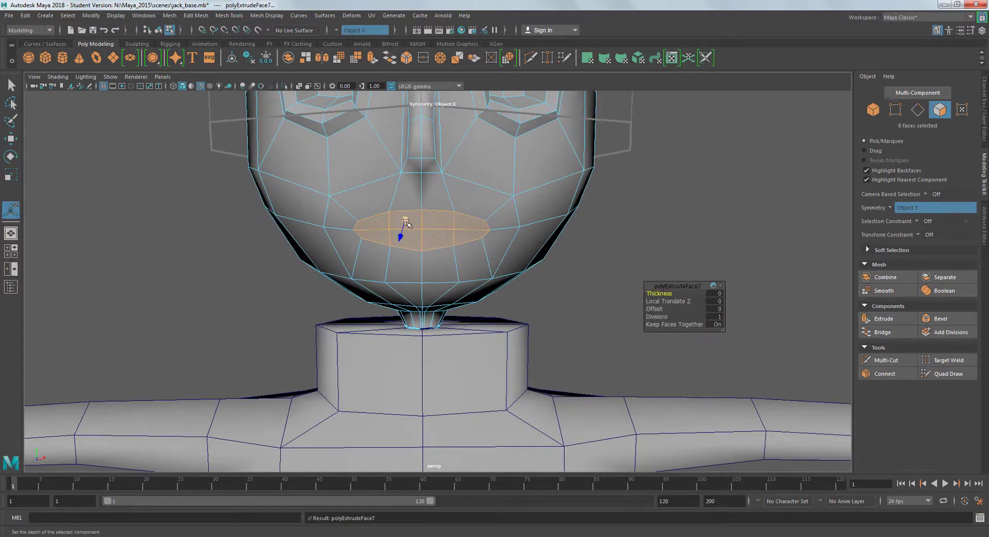
{"action": "left_click_drag", "start_coordinate": [393, 221], "coordinate": [372, 210], "text": "alt"}
- Extrude the inner mouth faces again, scale them down and push them back to open the mouth
{"action": "left_click", "coordinate": [373, 61]}
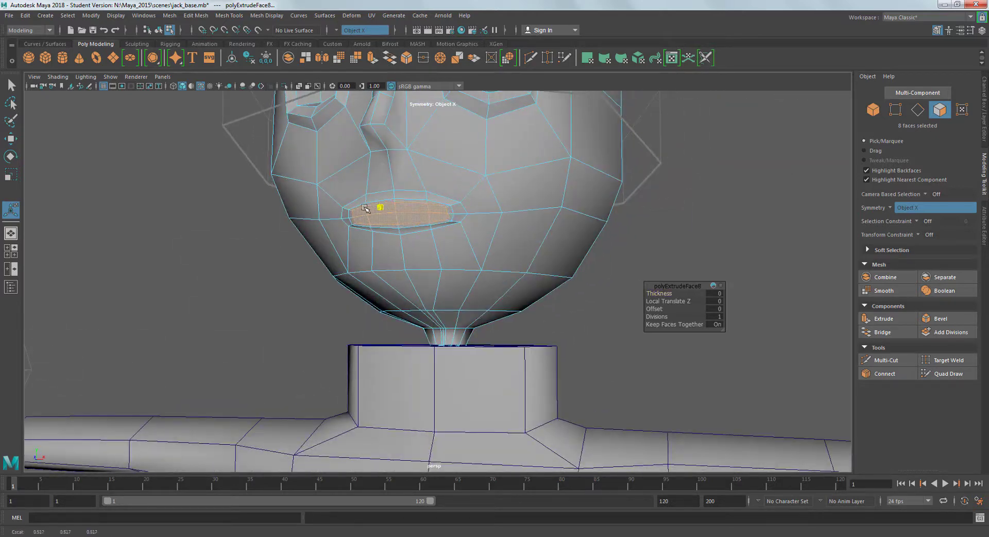
{"action": "left_click_drag", "start_coordinate": [346, 170], "coordinate": [360, 149], "text": "alt"}
{"action": "key", "text": "w"}
{"action": "left_click_drag", "start_coordinate": [340, 220], "coordinate": [392, 180]}
{"action": "key", "text": "r"}
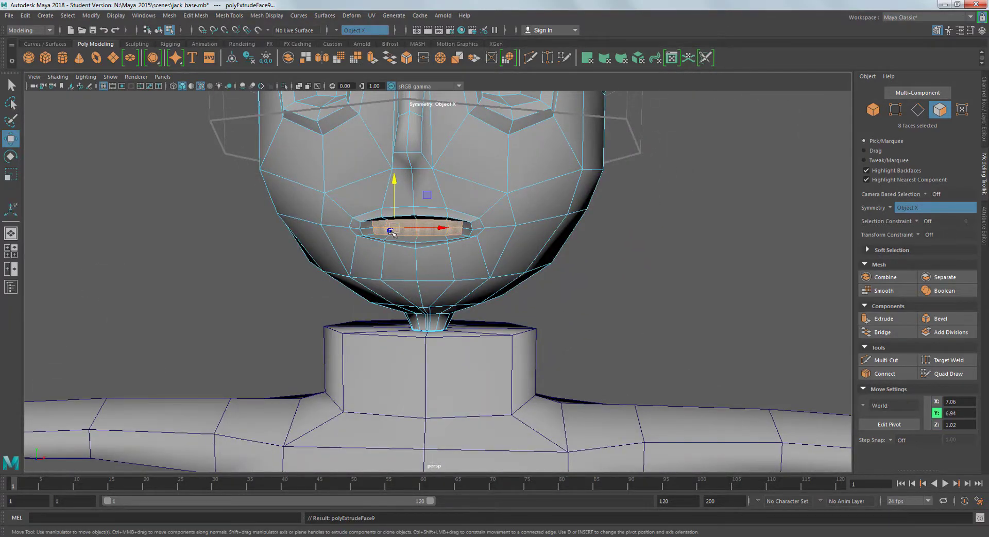
- Pull the innermost mouth faces deep into the head and scale them vertically to shape the mouth cavity
{"action": "key", "text": "w"}
{"action": "left_click_drag", "start_coordinate": [412, 227], "coordinate": [440, 232], "text": "shift"}
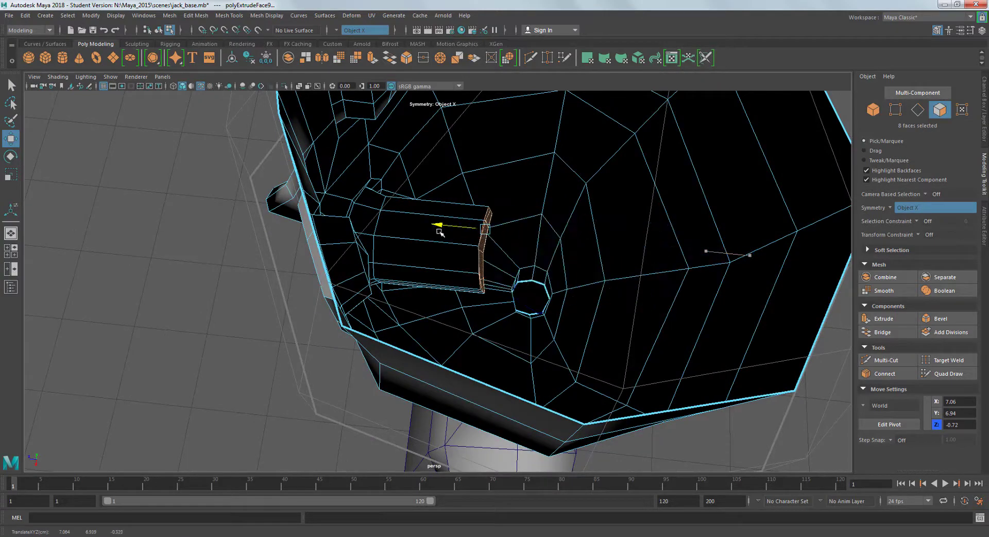
{"action": "left_click_drag", "start_coordinate": [425, 173], "coordinate": [469, 248], "text": "alt"}
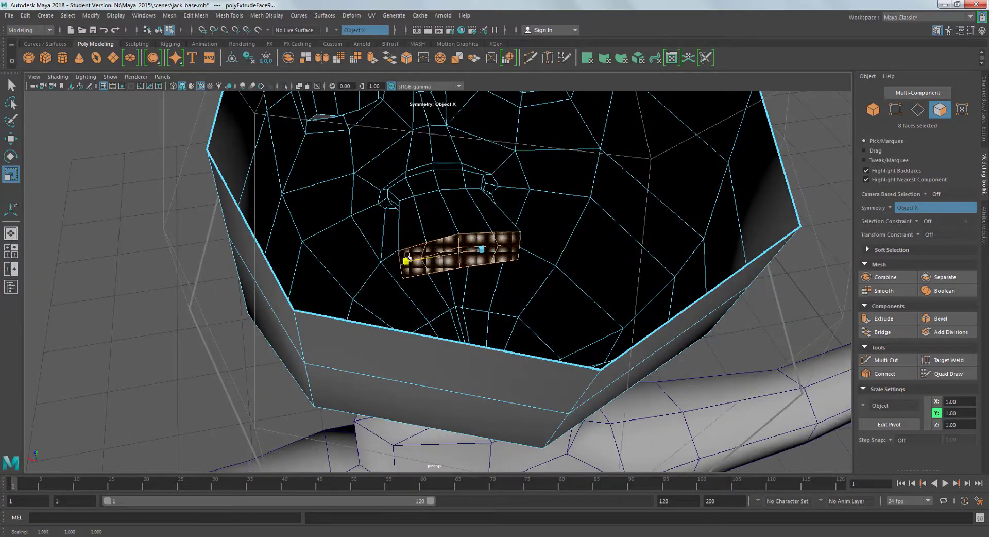
{"action": "left_click_drag", "start_coordinate": [491, 208], "coordinate": [324, 199], "text": "alt"}
- Switch to vertex mode and reposition the lip-corner and lower-lip vertices to fill out the lower lip
{"action": "key", "text": "w"}
{"action": "right_click_drag", "start_coordinate": [323, 199], "coordinate": [272, 182]}
{"action": "left_click", "coordinate": [303, 139]}
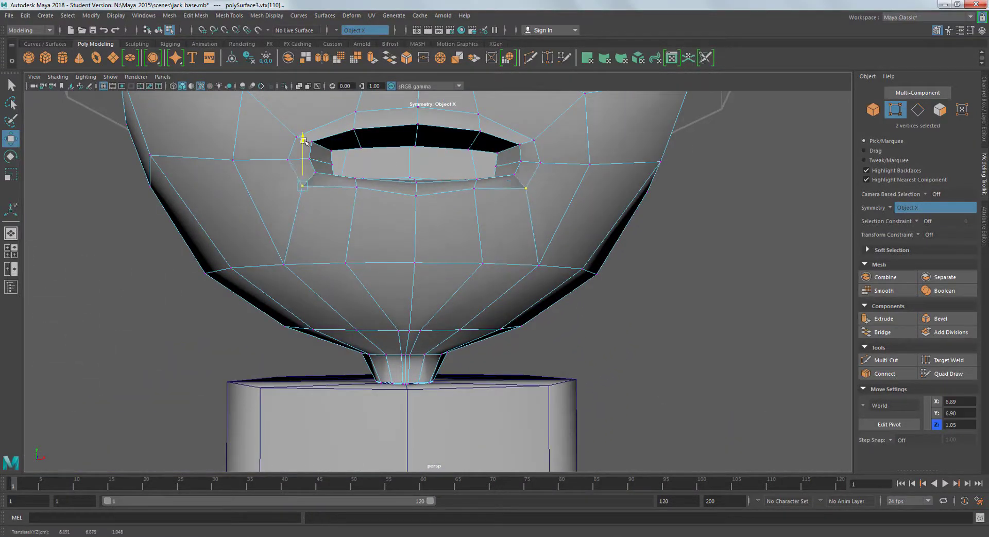
{"action": "left_click_drag", "start_coordinate": [358, 160], "coordinate": [358, 173]}
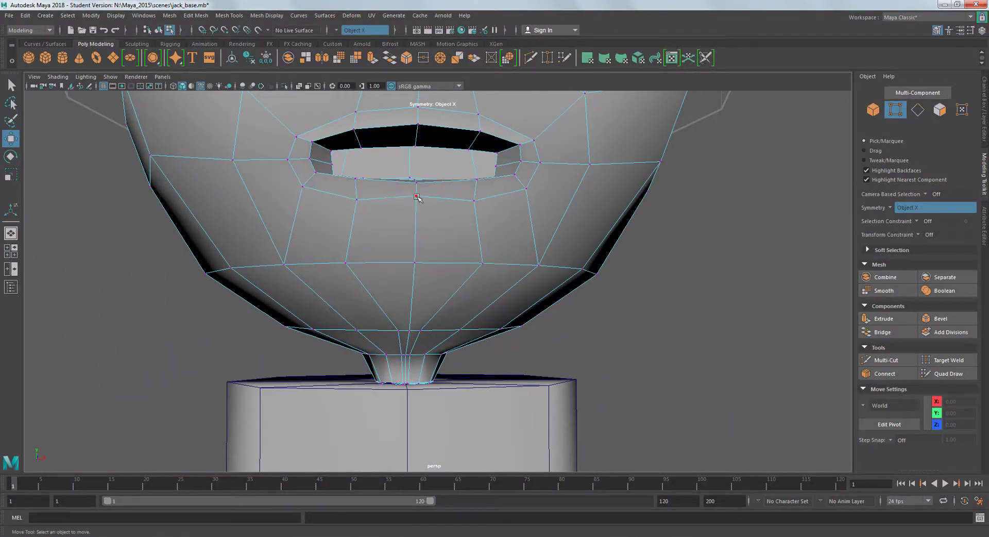
{"action": "left_click_drag", "start_coordinate": [572, 217], "coordinate": [529, 232], "text": "alt"}
- Soften the edges of the whole head again in object mode and deselect it
{"action": "key", "text": "F8"}
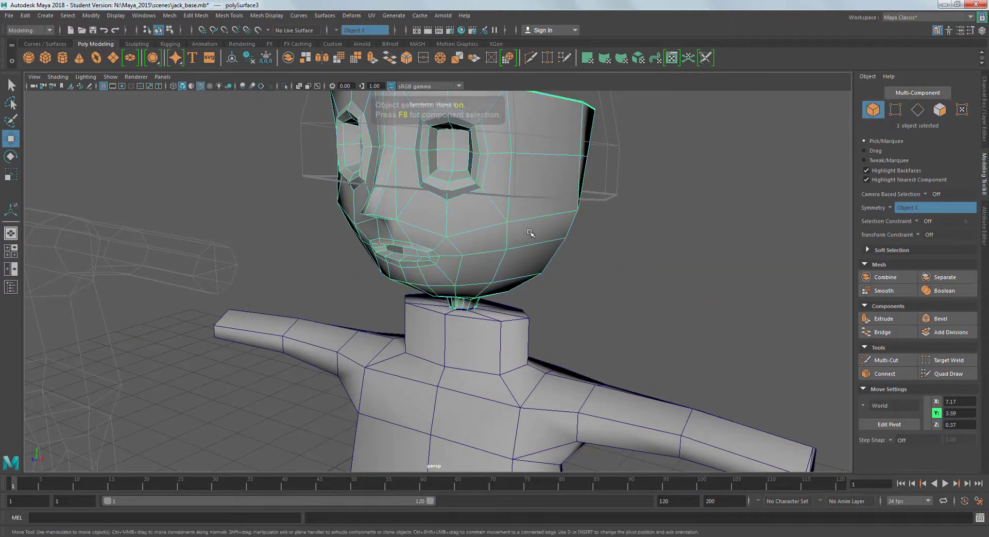
{"action": "left_click", "coordinate": [229, 15]}
{"action": "key", "text": "Escape"}
{"action": "key", "text": "ctrl+F10"}
{"action": "key", "text": "r"}
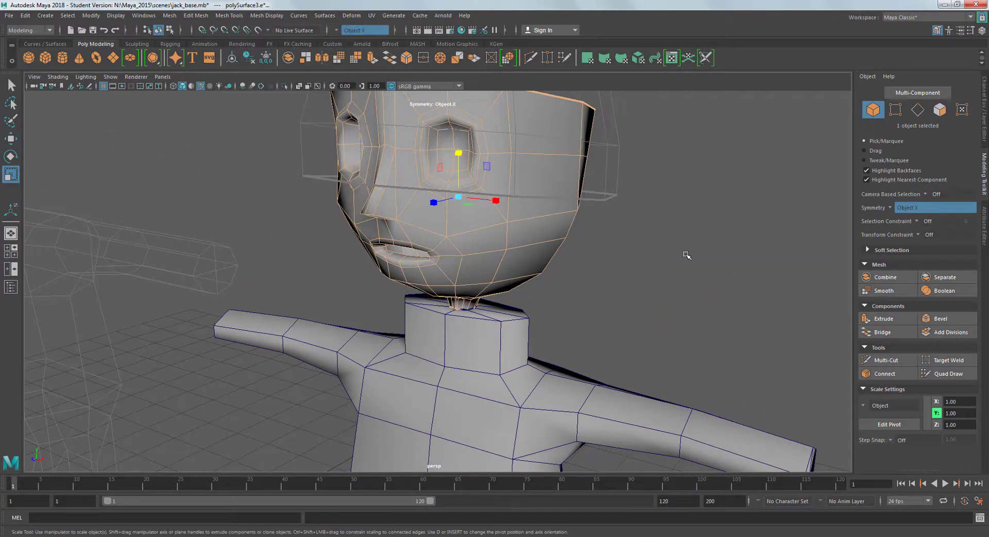
{"action": "left_click", "coordinate": [687, 255]}
- Switch to vertex mode and reposition the vertices at the inner corners of both eyes
{"action": "left_click_drag", "start_coordinate": [687, 255], "coordinate": [538, 150], "text": "alt"}
{"action": "right_click", "coordinate": [470, 165]}
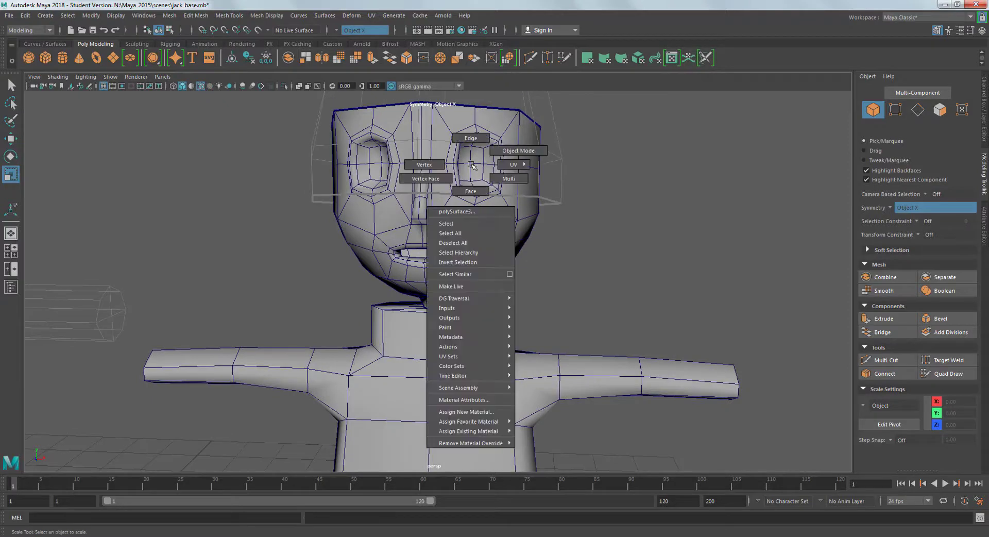
{"action": "left_click", "coordinate": [424, 164]}
{"action": "scroll", "coordinate": [462, 177], "scroll_direction": "up", "scroll_amount": 3}
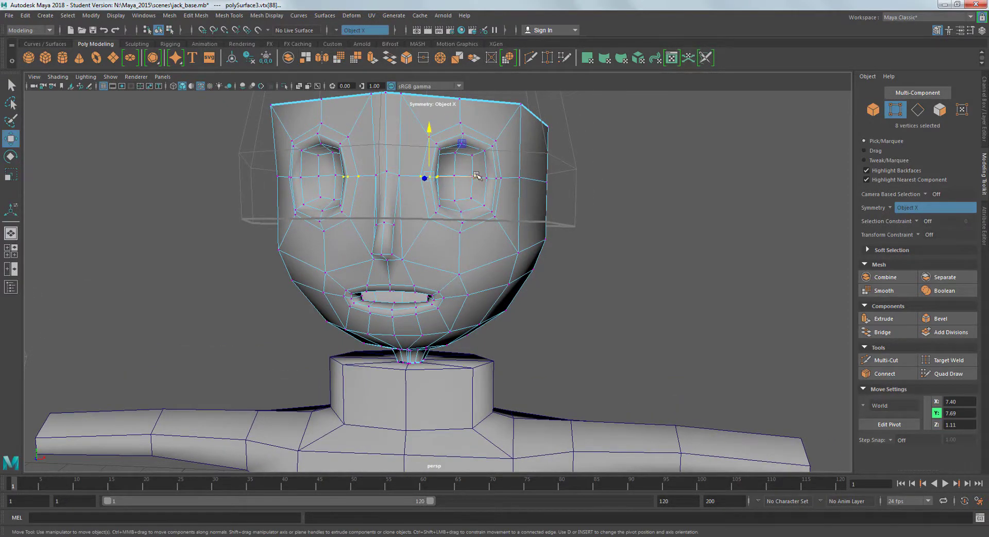
- Move the middle, lower and upper vertices along the outer side of the eyes to reshape the eye outline
{"action": "left_click", "coordinate": [501, 178]}
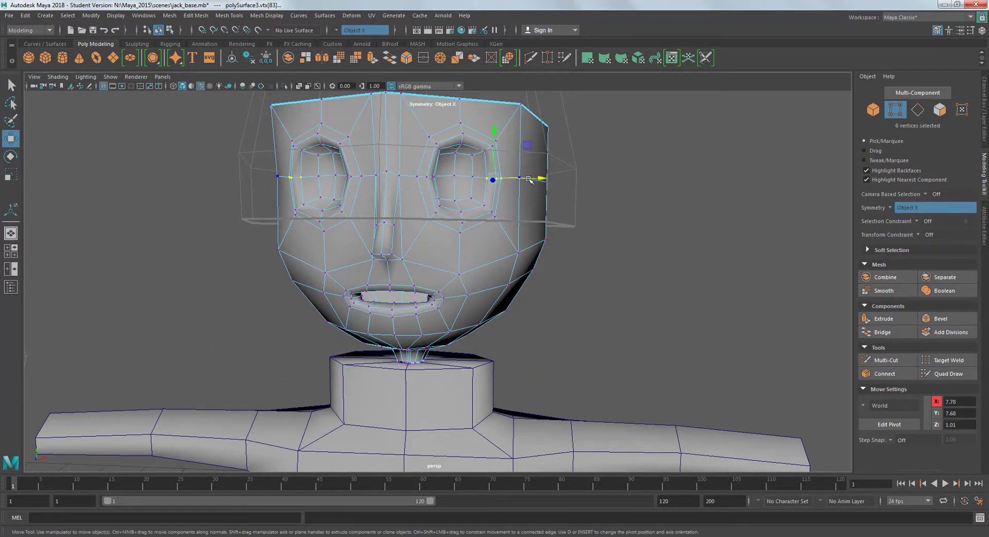
{"action": "left_click_drag", "start_coordinate": [501, 177], "coordinate": [569, 158], "text": "alt"}
{"action": "left_click", "coordinate": [522, 179]}
{"action": "left_click", "coordinate": [475, 195]}
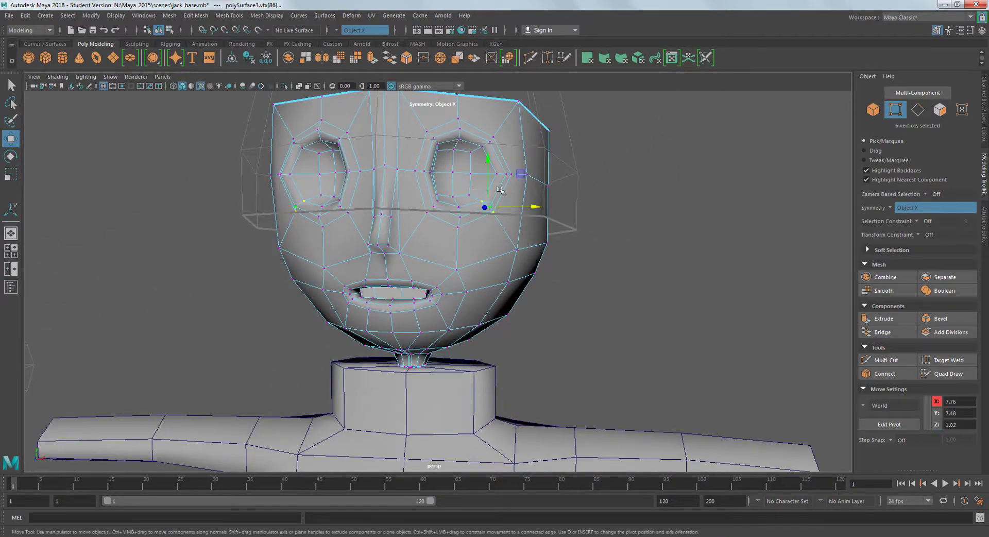
{"action": "left_click_drag", "start_coordinate": [476, 152], "coordinate": [520, 107]}
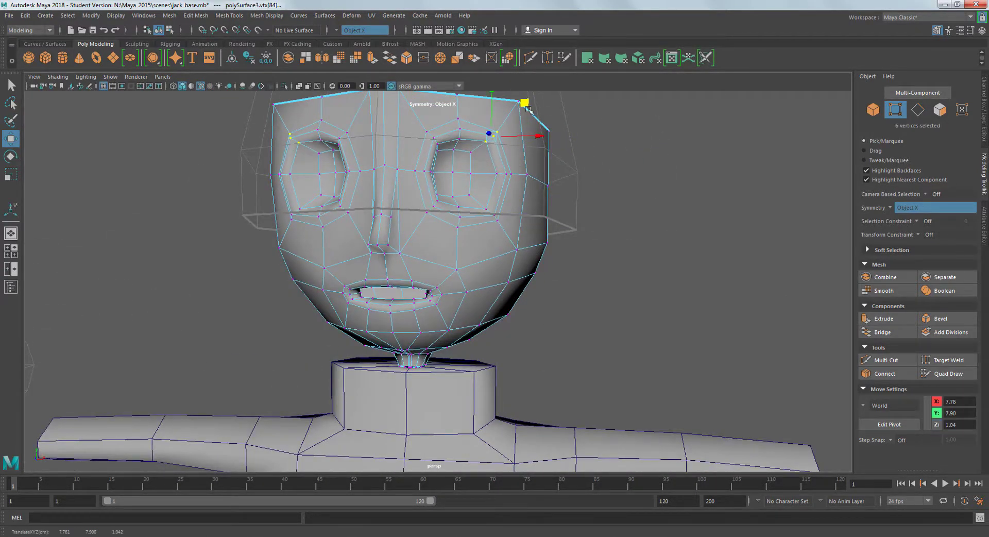
- Reposition the vertices inside the eye sockets to open them up and return the head to object mode
{"action": "left_click_drag", "start_coordinate": [418, 123], "coordinate": [459, 196]}
{"action": "left_click", "coordinate": [453, 184], "text": "ctrl"}
{"action": "left_click_drag", "start_coordinate": [596, 249], "coordinate": [463, 217], "text": "alt"}
{"action": "left_click", "coordinate": [438, 211]}
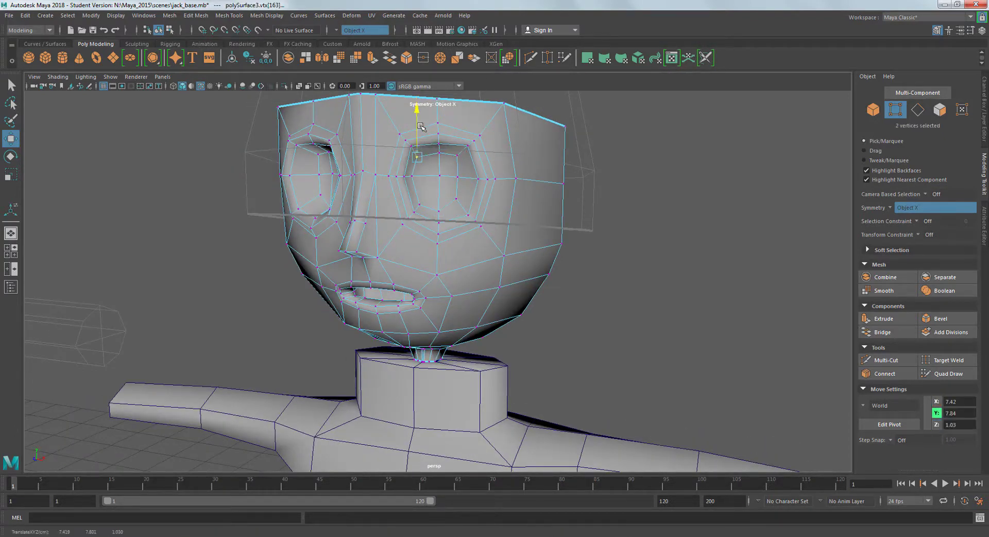
{"action": "left_click_drag", "start_coordinate": [590, 176], "coordinate": [523, 176], "text": "alt"}
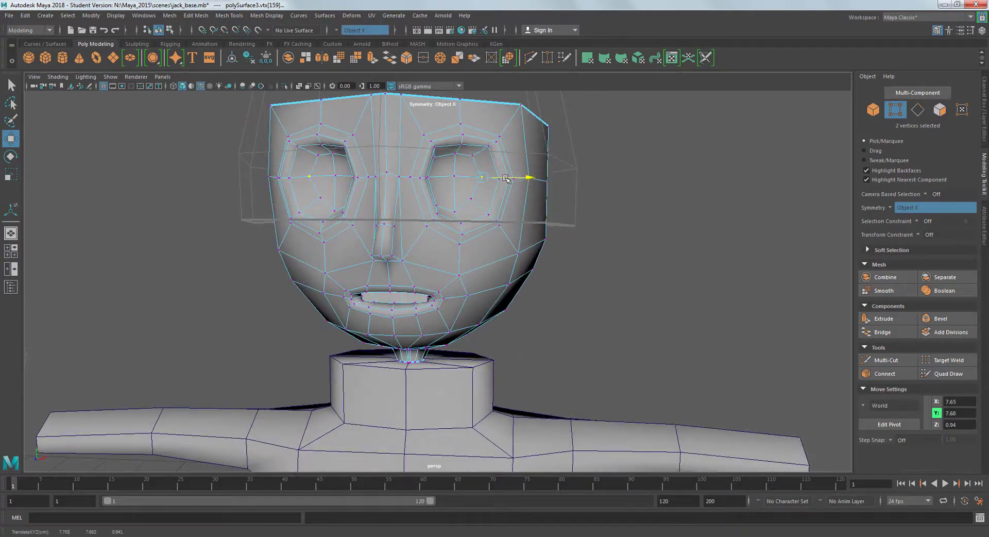
{"action": "left_click", "coordinate": [470, 198]}
{"action": "left_click_drag", "start_coordinate": [479, 201], "coordinate": [610, 227], "text": "alt"}
{"action": "key", "text": "F8"}
{"action": "key", "text": "F8"}
{"action": "left_click", "coordinate": [576, 227]}
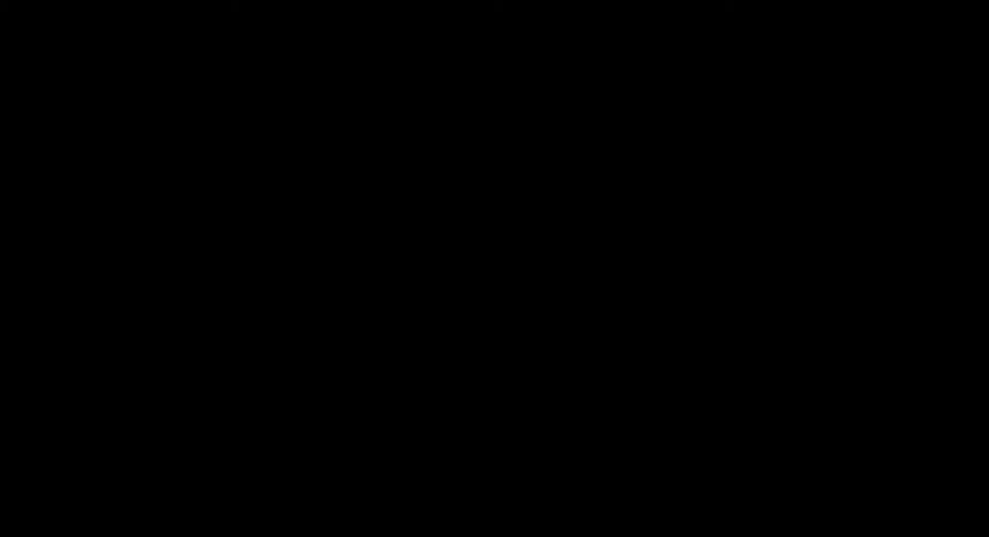